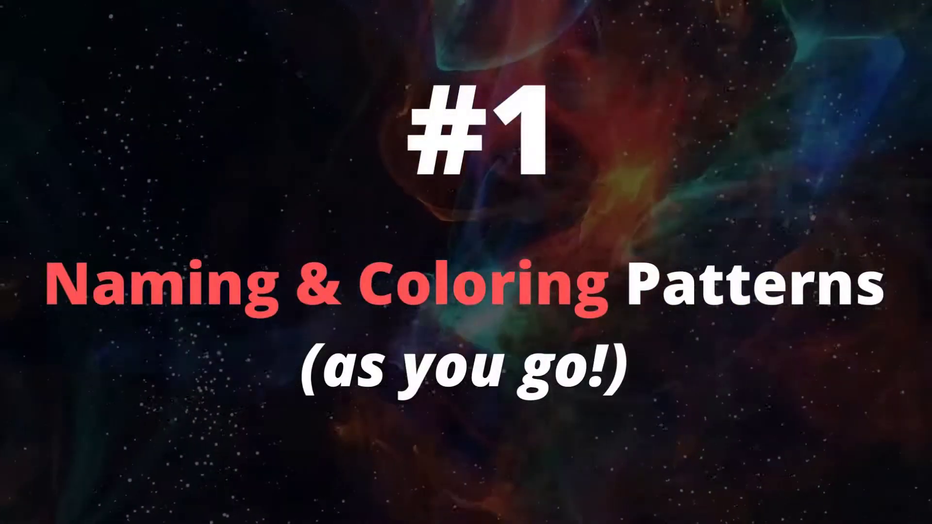
# Add a new pattern and name it BooBass #2.
pyautogui.click(619, 39)
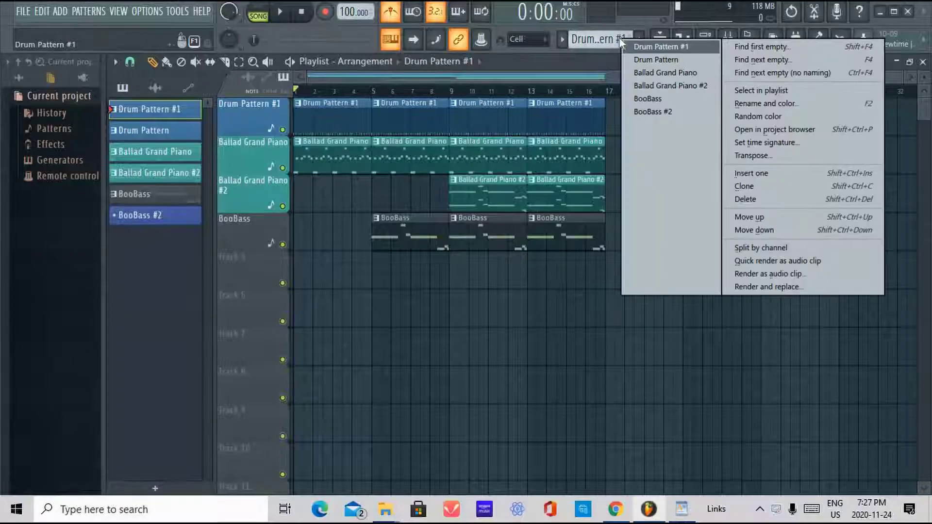
pyautogui.click(581, 64)
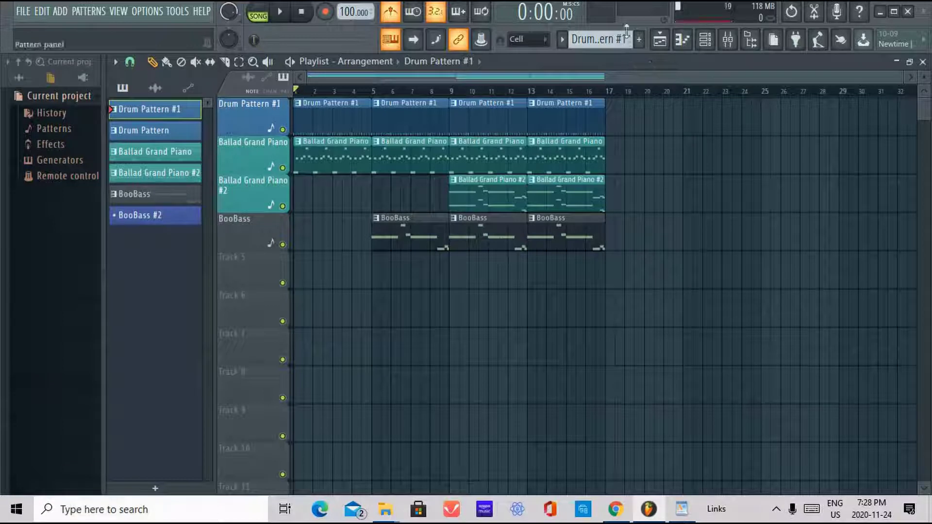
pyautogui.click(639, 39)
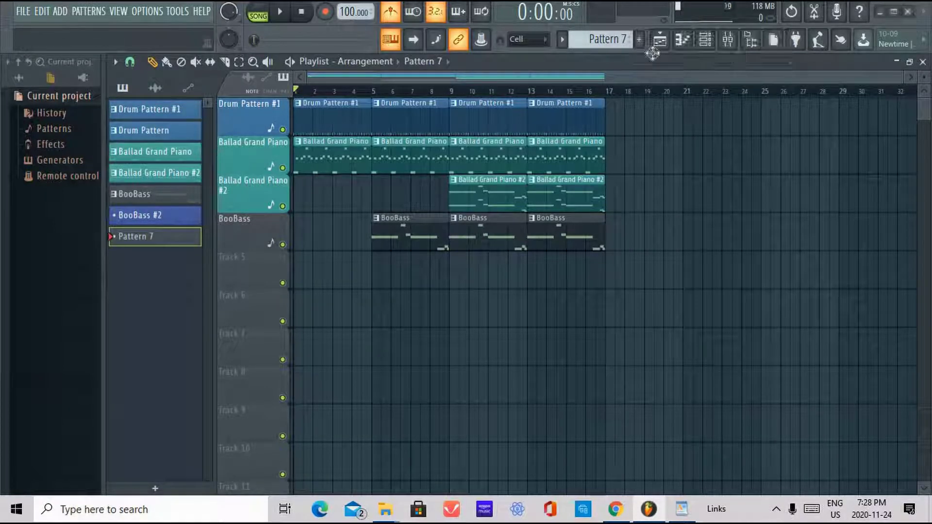
pyautogui.click(654, 55)
pyautogui.click(619, 42)
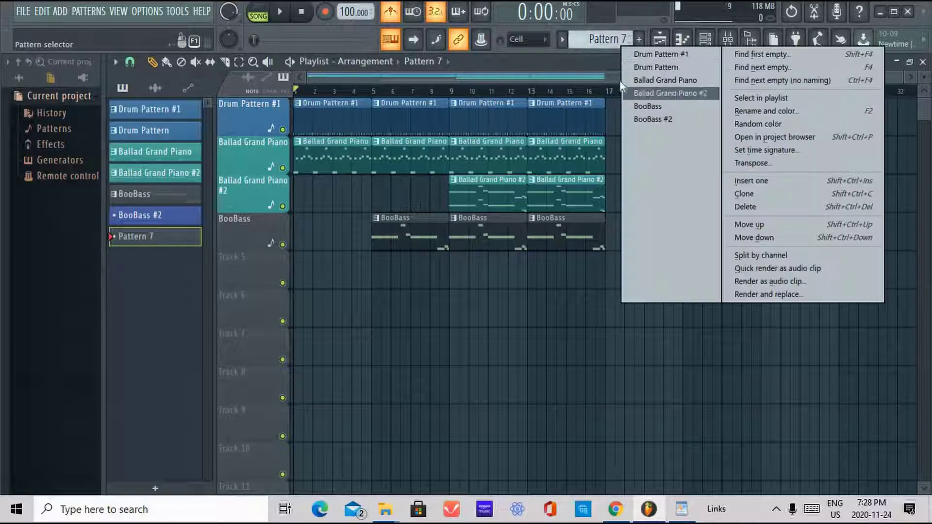
pyautogui.click(642, 40)
pyautogui.click(641, 41)
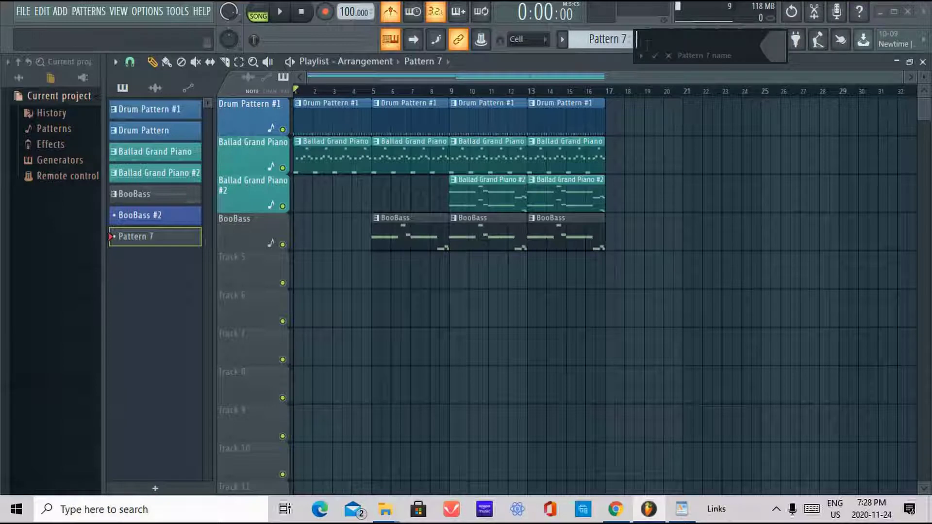
pyautogui.write('B')
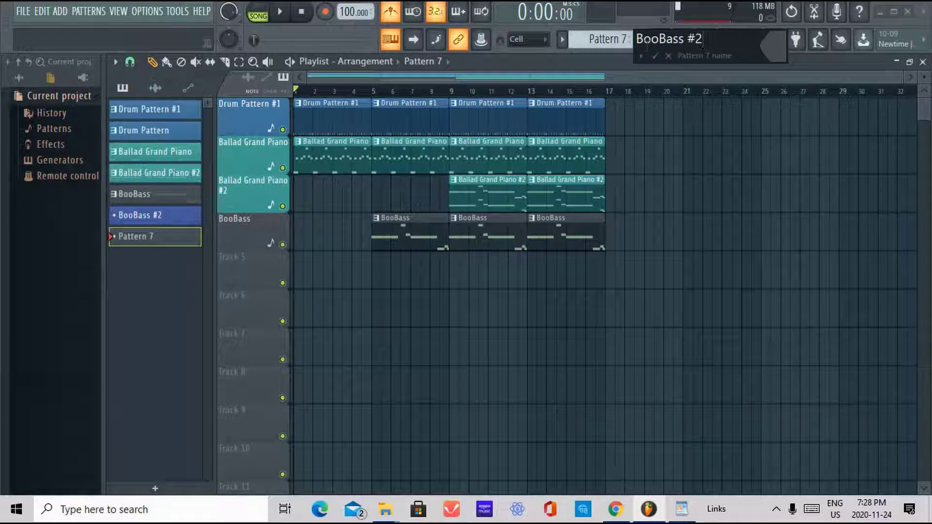
pyautogui.write('ooBass #2')
pyautogui.press('Return')
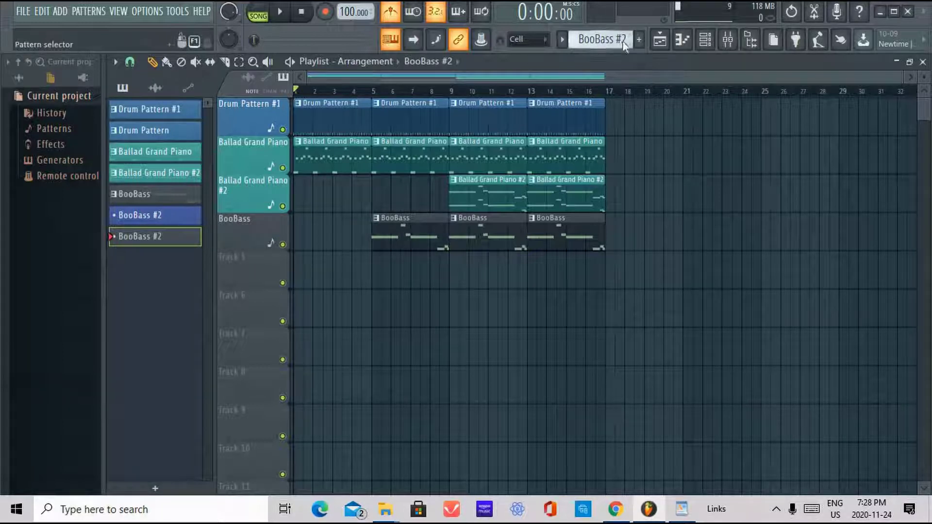
# Reopen the name and colour settings of the new BooBass #2 pattern and apply the default colour.
pyautogui.click(624, 44)
pyautogui.click(785, 98)
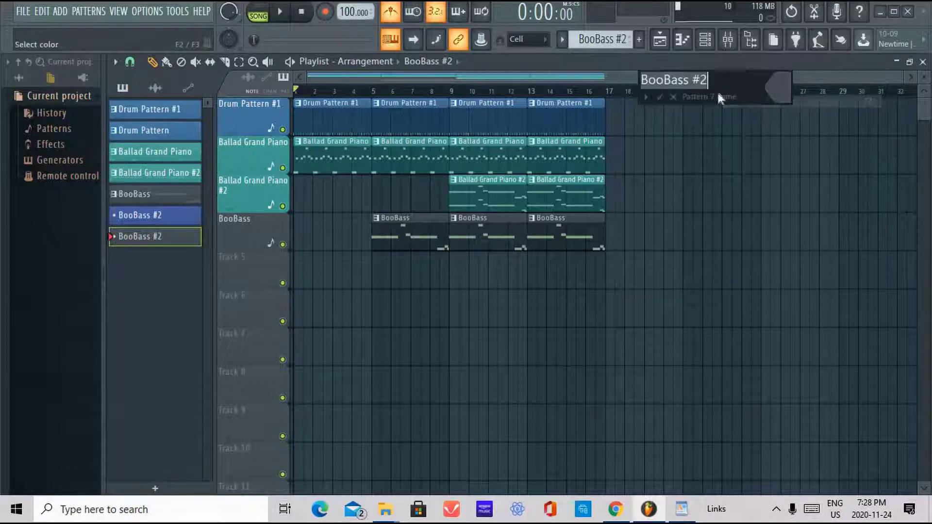
pyautogui.click(776, 87)
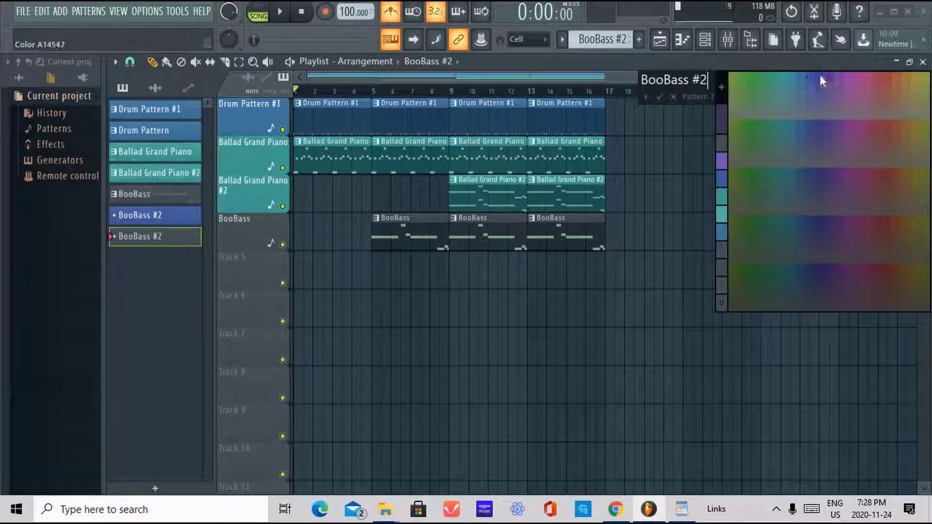
pyautogui.click(721, 304)
pyautogui.press('Return')
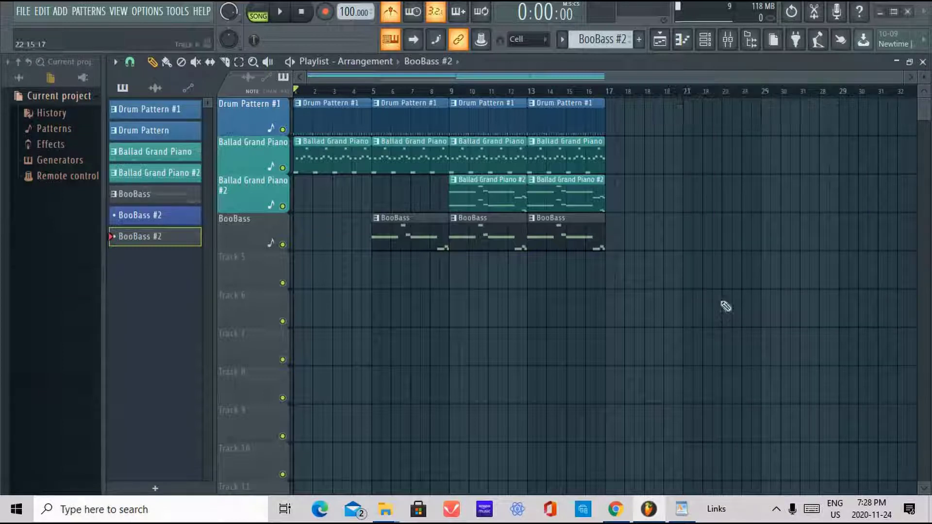
# Place a BooBass #2 clip on Track 5 at bar 9 and extend it to bar 13.
pyautogui.click(456, 275)
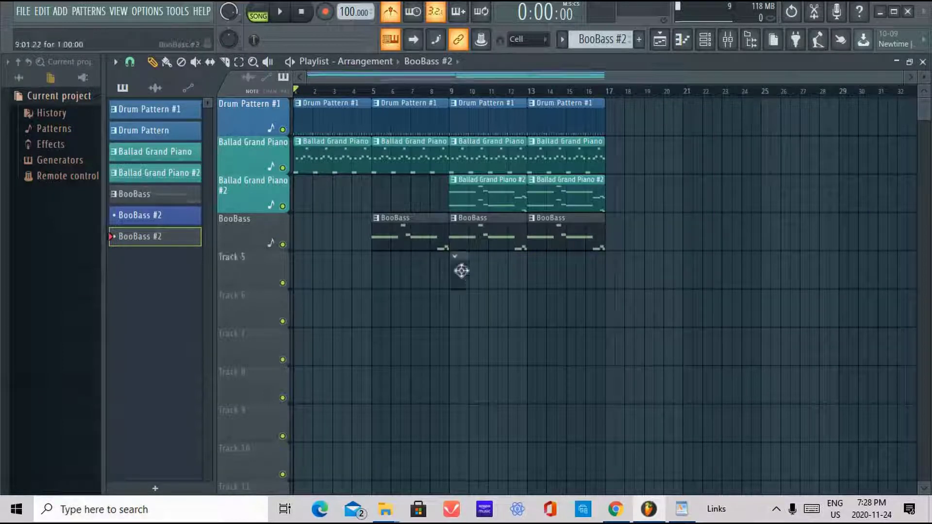
pyautogui.moveTo(496, 275); pyautogui.dragTo(528, 276)
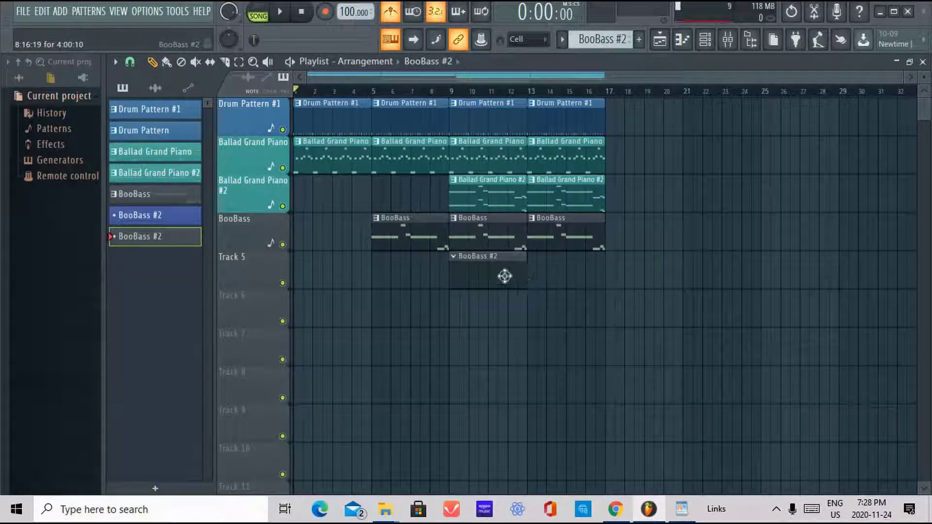
pyautogui.scroll(5, 447, 98)
pyautogui.scroll(1, 467, 102)
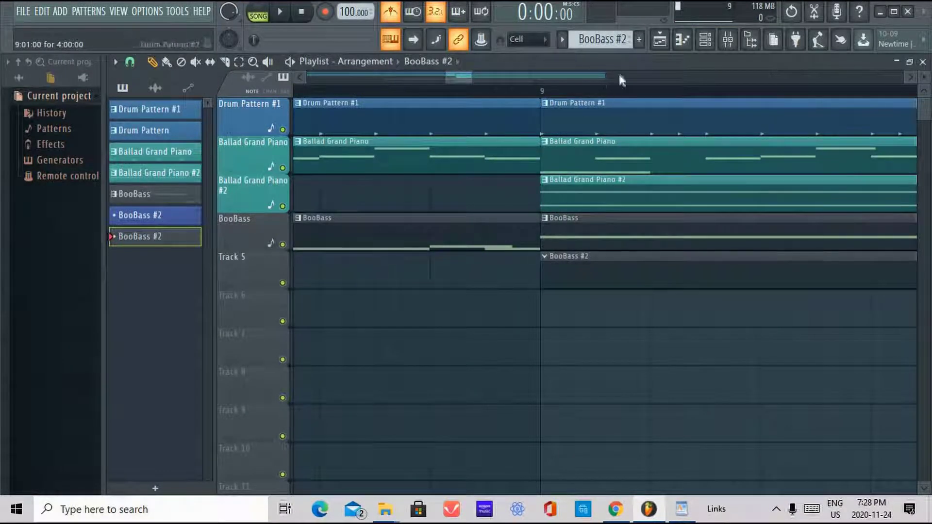
pyautogui.scroll(-5, 628, 98)
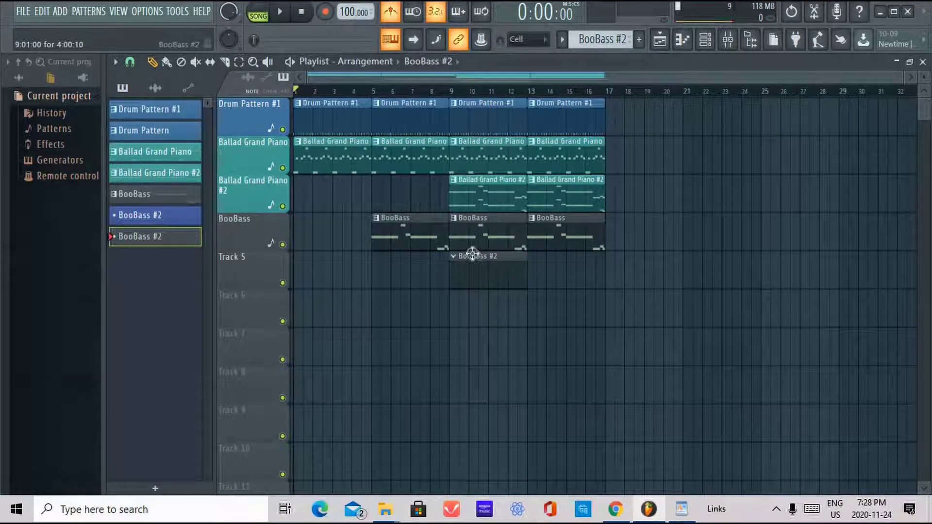
# Remove the BooBass #2 clip from Track 5.
pyautogui.rightClick(244, 264)
pyautogui.click(240, 266)
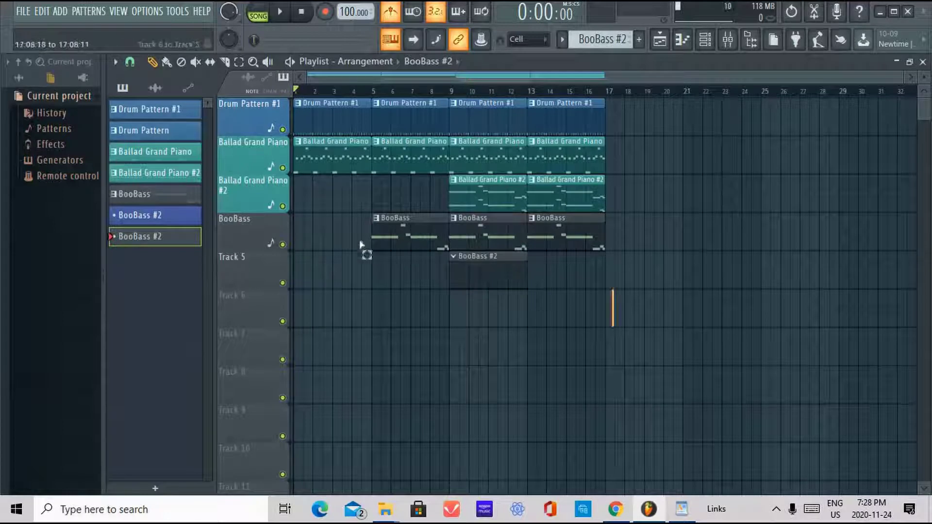
pyautogui.moveTo(360, 244); pyautogui.dragTo(361, 241)
pyautogui.click(322, 291)
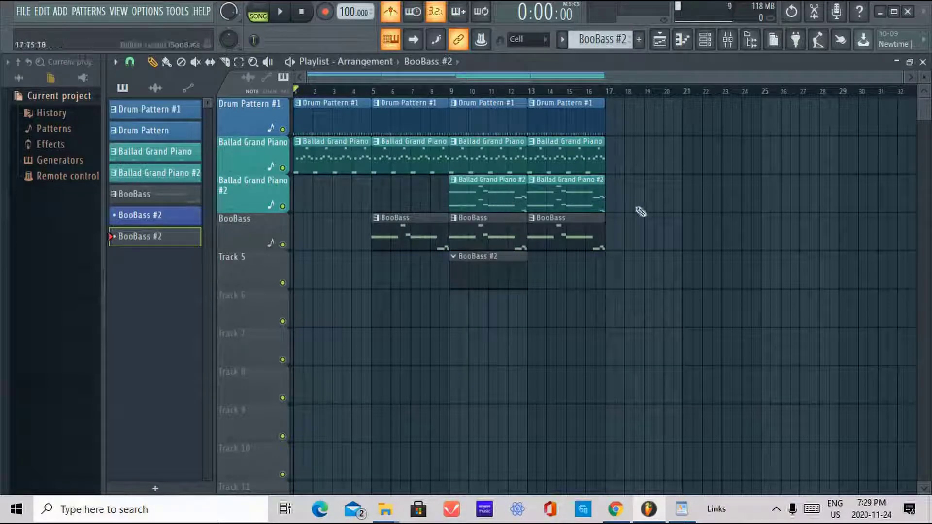
pyautogui.rightClick(502, 267)
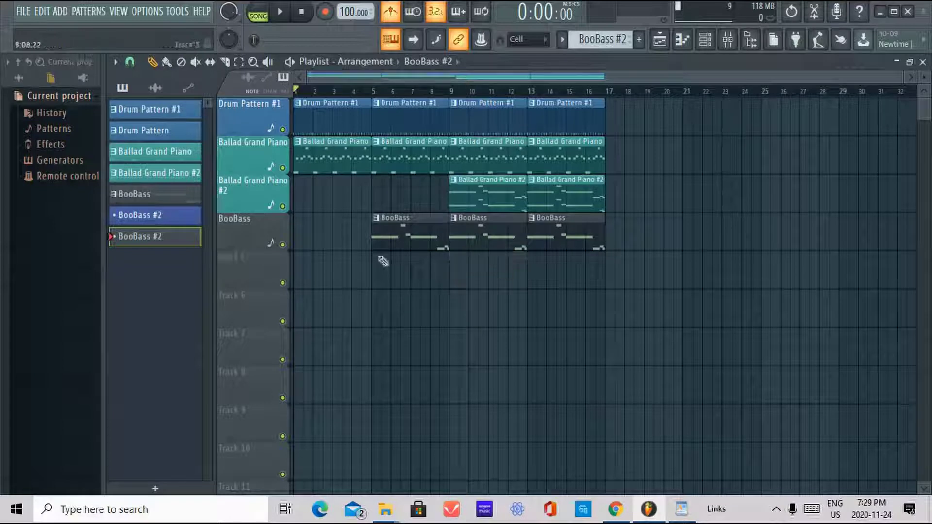
# Copy the BooBass clip at bar 5 down to Track 5 and make the copy unique.
pyautogui.moveTo(345, 210); pyautogui.dragTo(416, 234)
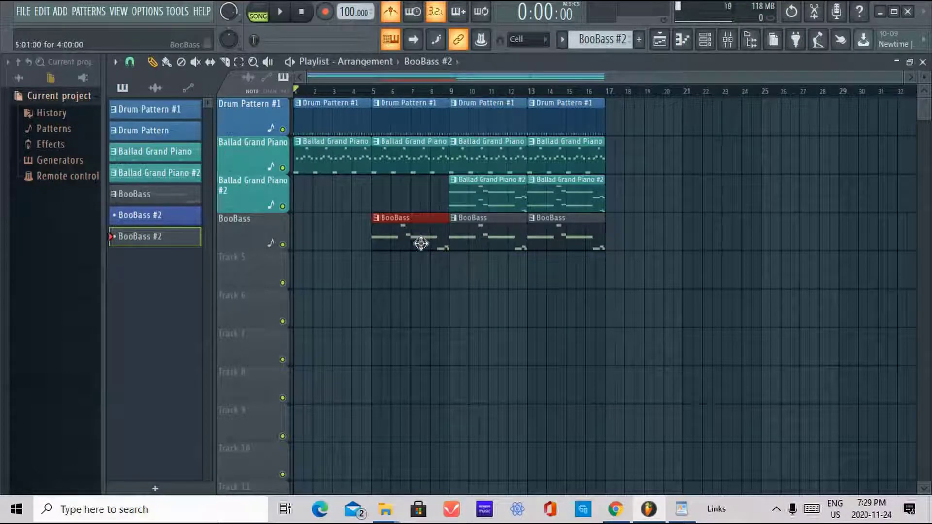
pyautogui.moveTo(407, 223); pyautogui.dragTo(381, 267)
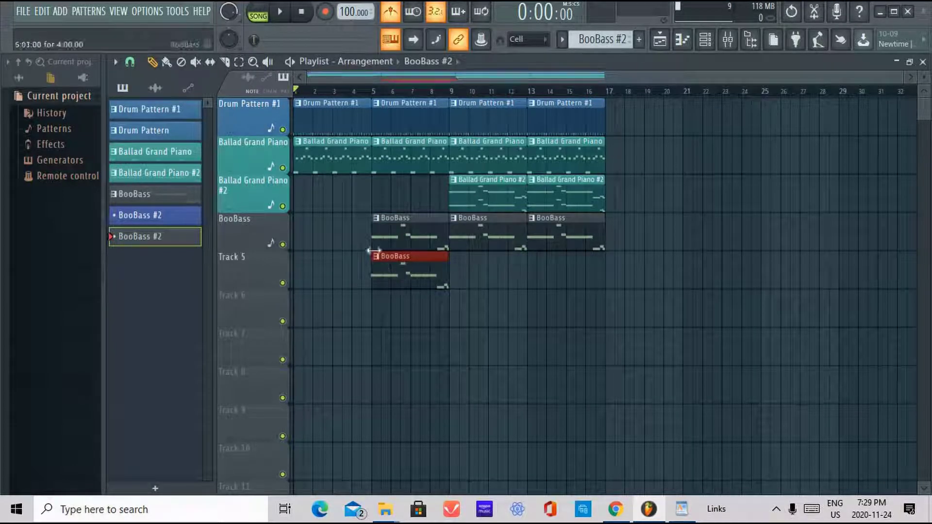
pyautogui.rightClick(376, 261)
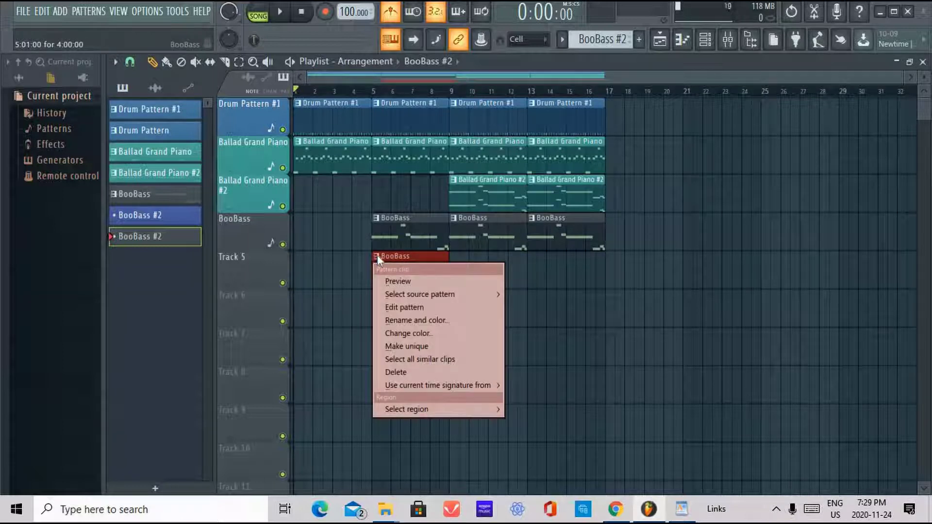
pyautogui.click(405, 349)
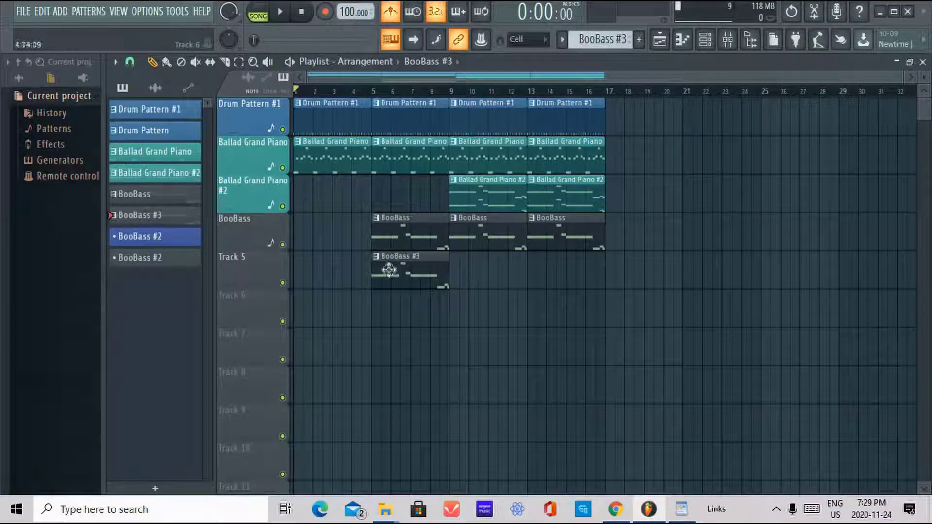
# Open the BooBass #3 clip in the Piano roll and delete all of its notes.
pyautogui.doubleClick(425, 269)
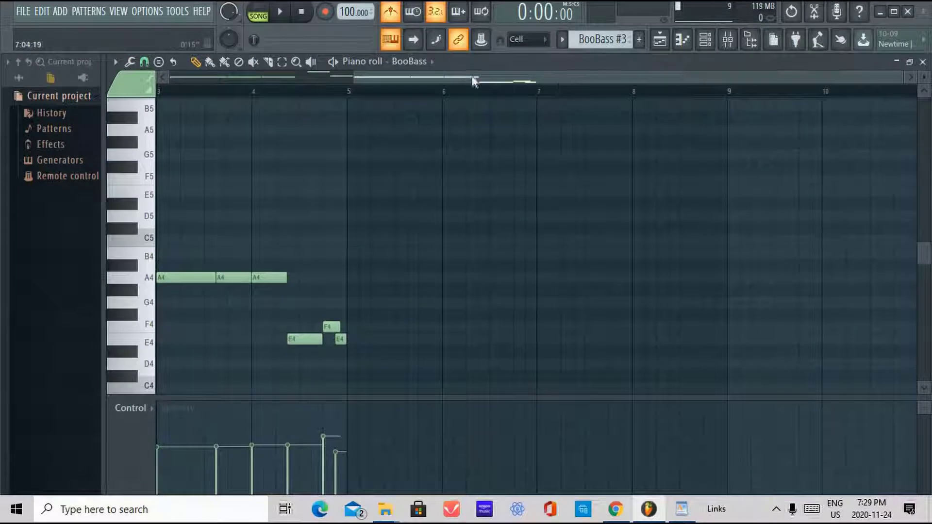
pyautogui.rightClick(308, 217)
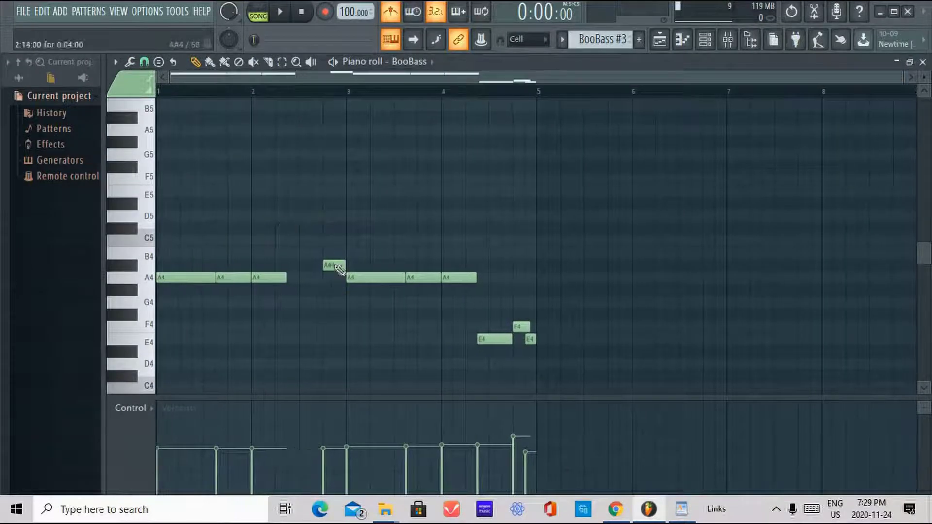
pyautogui.rightClick(337, 266)
pyautogui.rightClick(530, 339)
pyautogui.rightClick(521, 328)
pyautogui.rightClick(494, 338)
pyautogui.rightClick(459, 278)
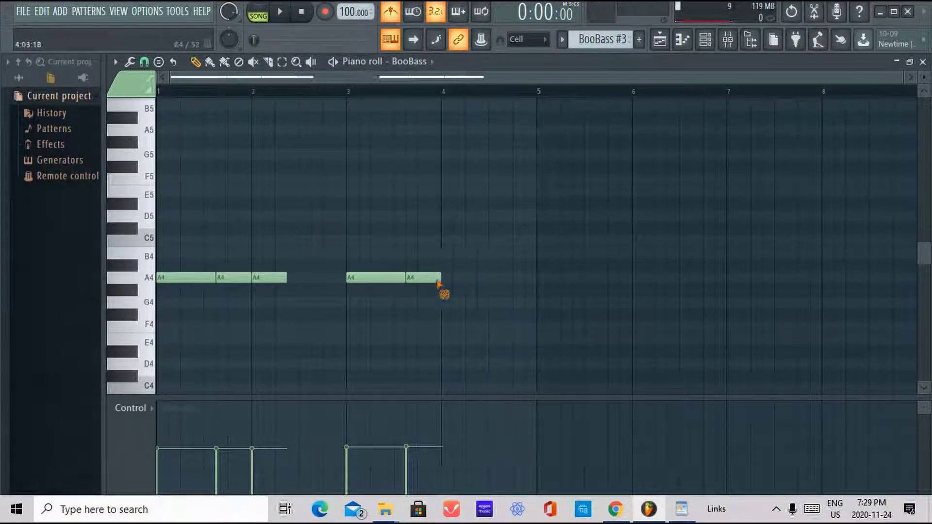
pyautogui.rightClick(423, 278)
pyautogui.rightClick(376, 277)
pyautogui.rightClick(270, 278)
pyautogui.rightClick(234, 277)
# Return to the playlist and delete the BooBass #3 clip from Track 5.
pyautogui.click(660, 40)
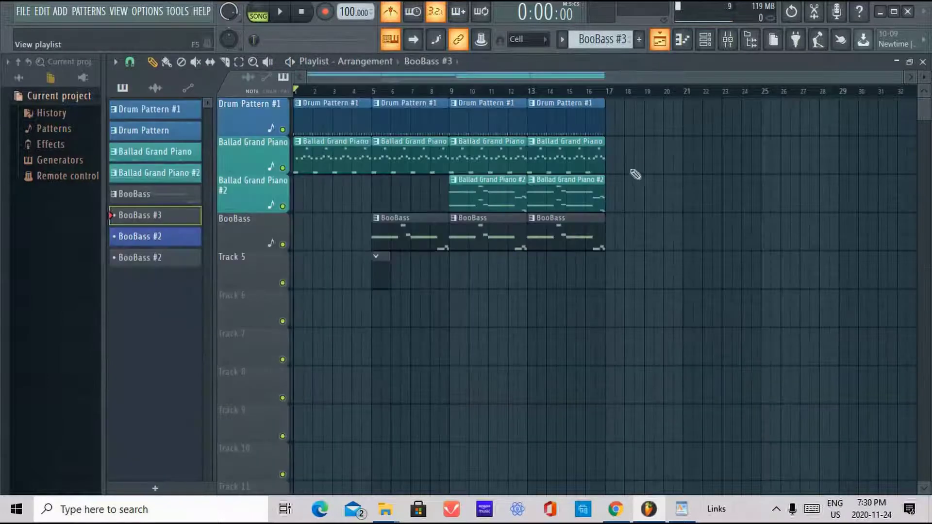
pyautogui.rightClick(387, 275)
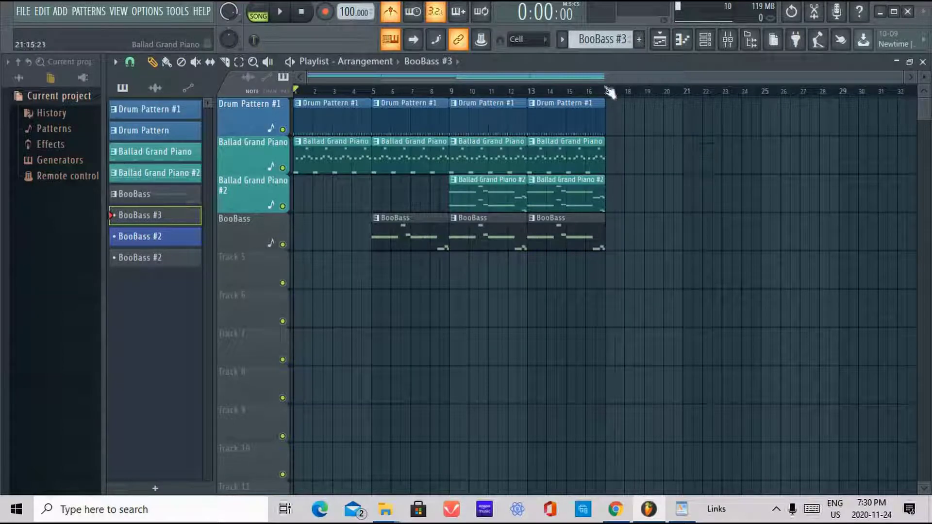
pyautogui.click(614, 41)
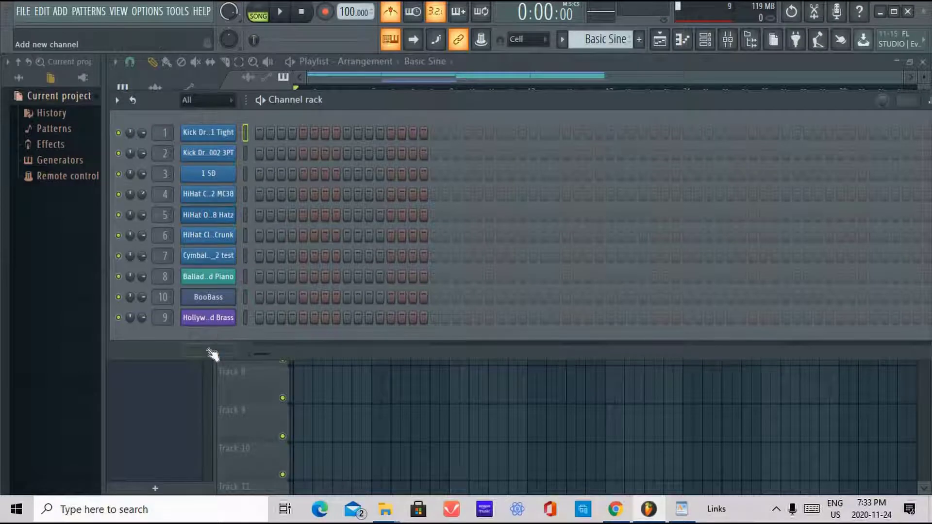
# Add a reFX Nexus channel to the Channel rack and load the BA Basic Sine preset from the Bass category.
pyautogui.click(209, 350)
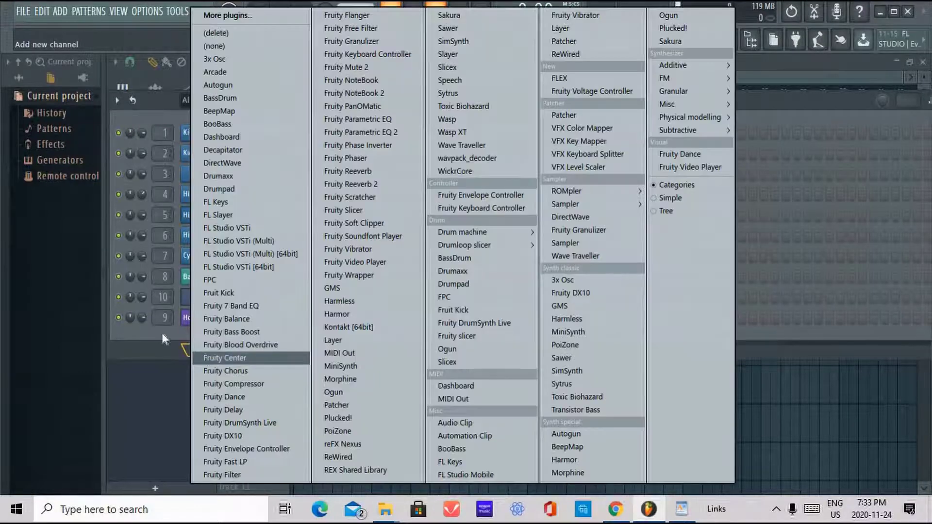
pyautogui.click(350, 444)
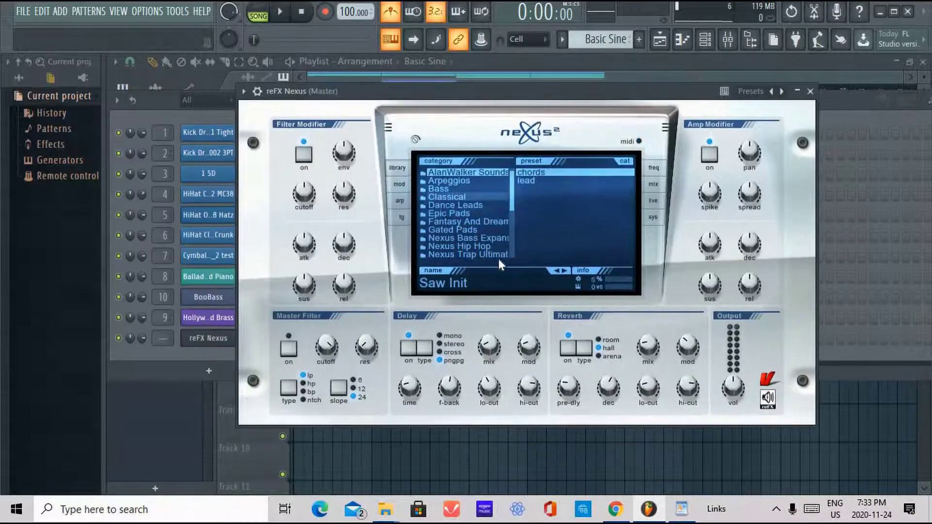
pyautogui.click(440, 188)
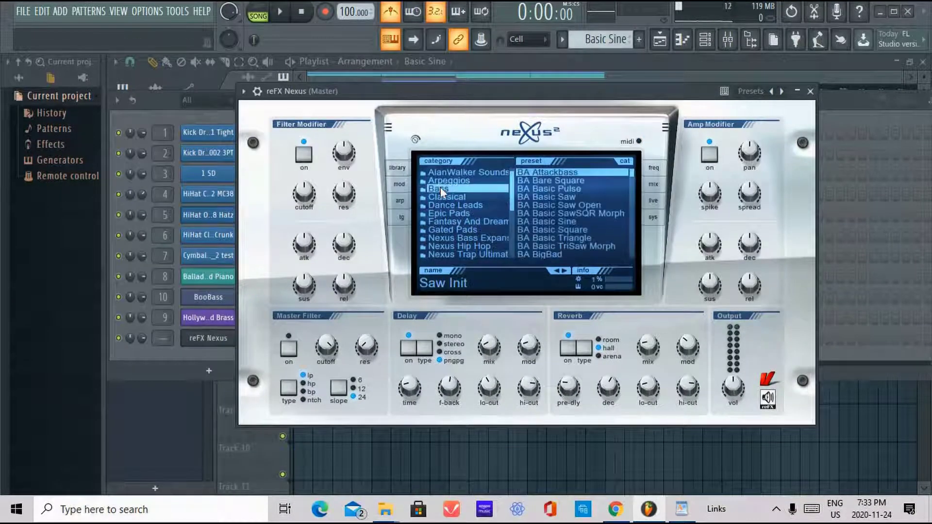
pyautogui.click(569, 222)
# Rename the reFX Nexus channel as Basic Sine and give it a blue colour.
pyautogui.click(200, 349)
pyautogui.rightClick(220, 337)
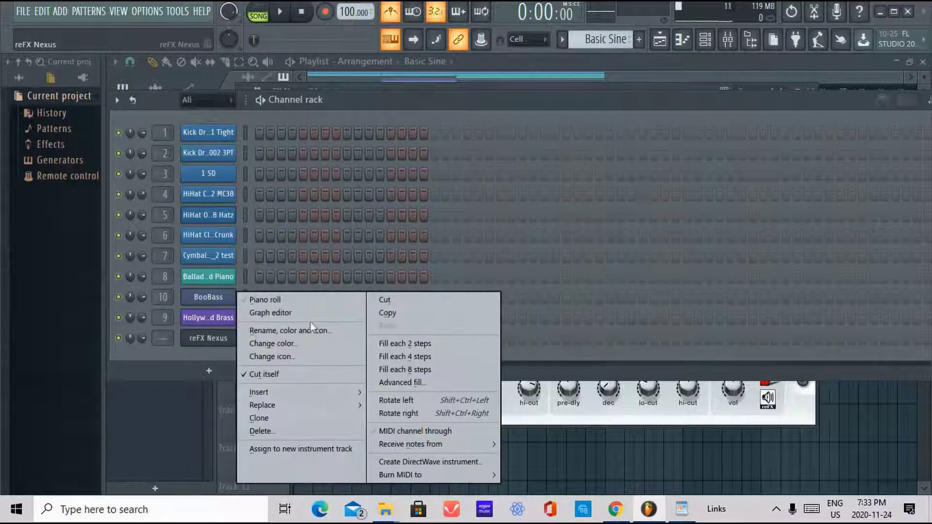
pyautogui.click(313, 331)
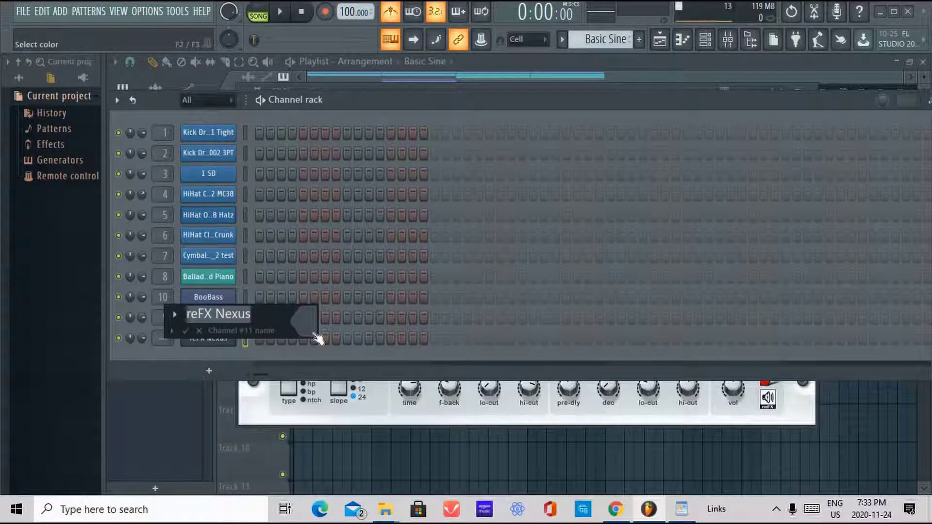
pyautogui.write('C')
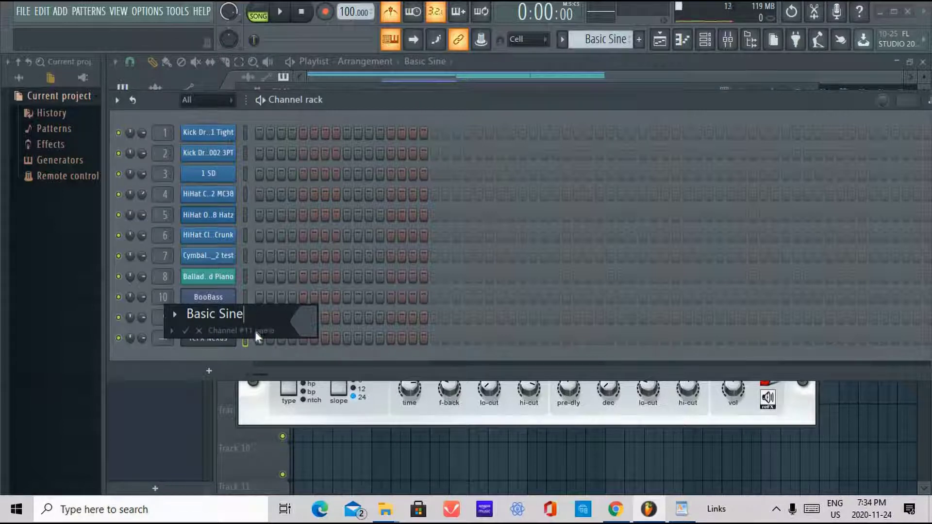
pyautogui.click(308, 323)
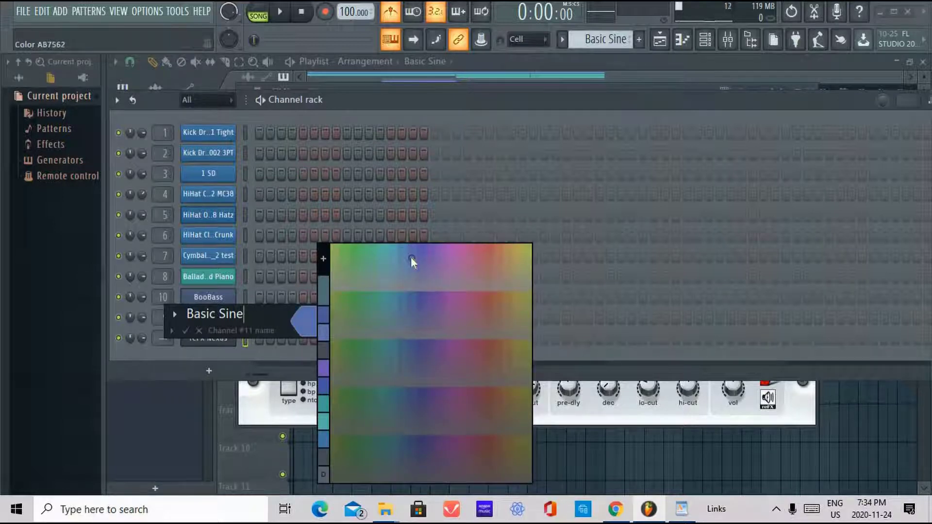
pyautogui.click(410, 258)
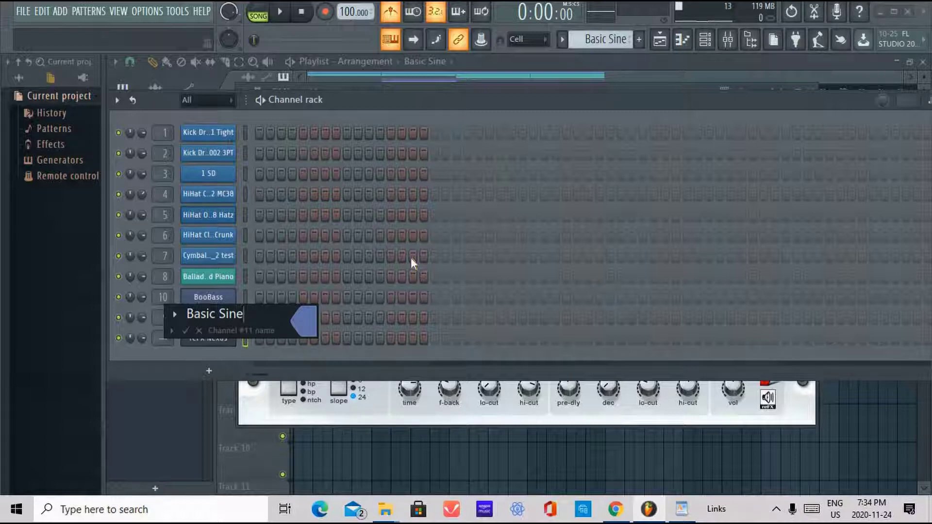
pyautogui.press('Return')
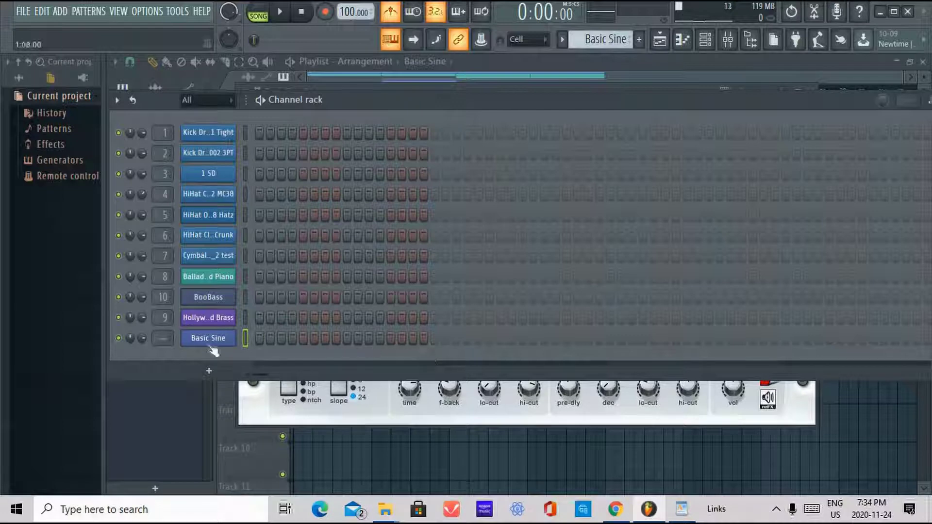
# Open the Basic Sine clip's pattern from the playlist and move the Channel rack down below the first playlist track.
pyautogui.press('F6')
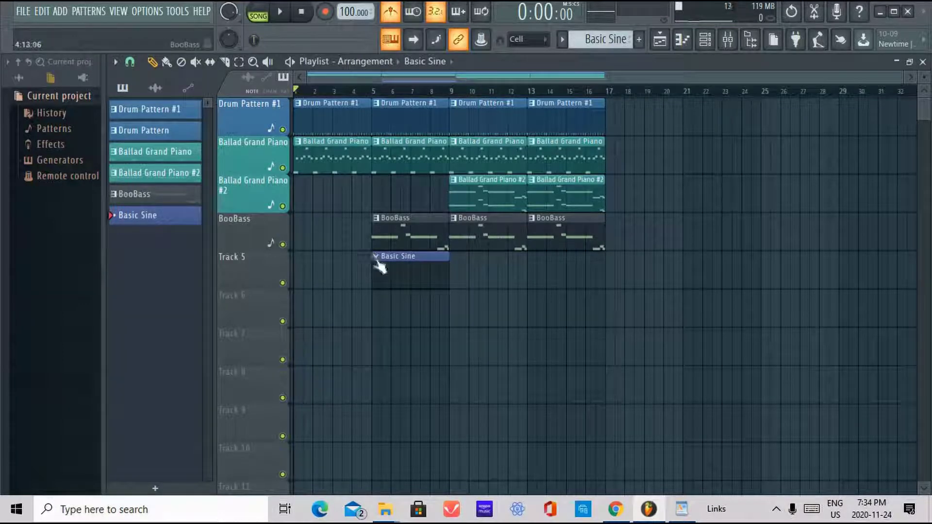
pyautogui.doubleClick(405, 255)
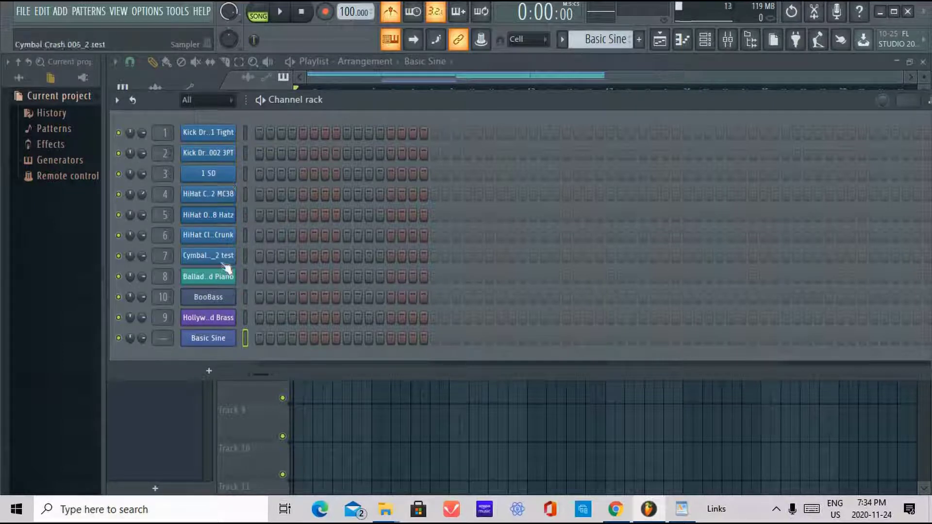
pyautogui.moveTo(443, 104); pyautogui.dragTo(442, 152)
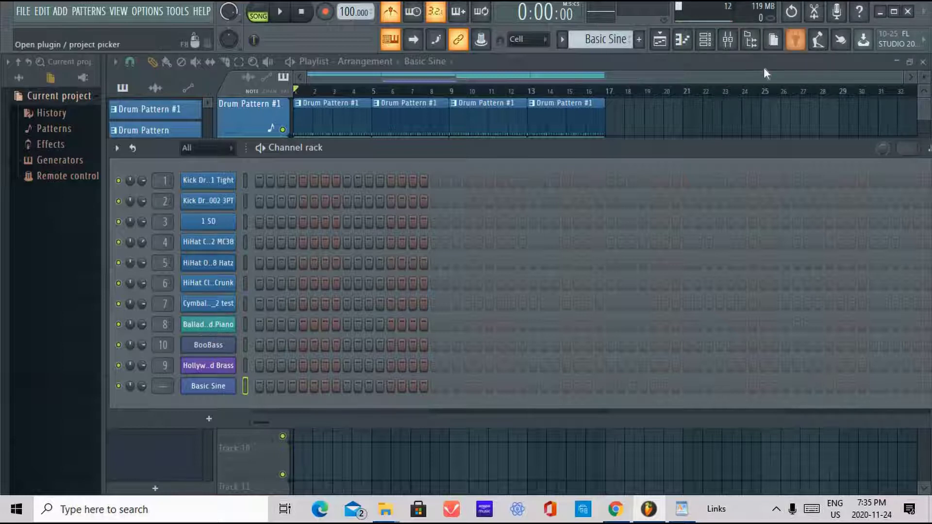
pyautogui.press('F6')
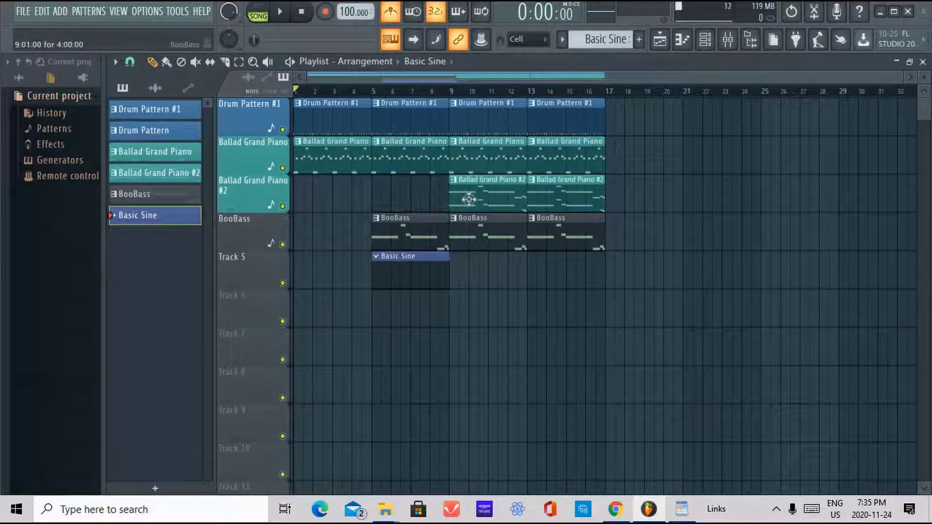
# In the BooBass pattern, copy the BooBass channel's notes into the Hollywood Brass channel and cut them back out of that channel.
pyautogui.doubleClick(473, 228)
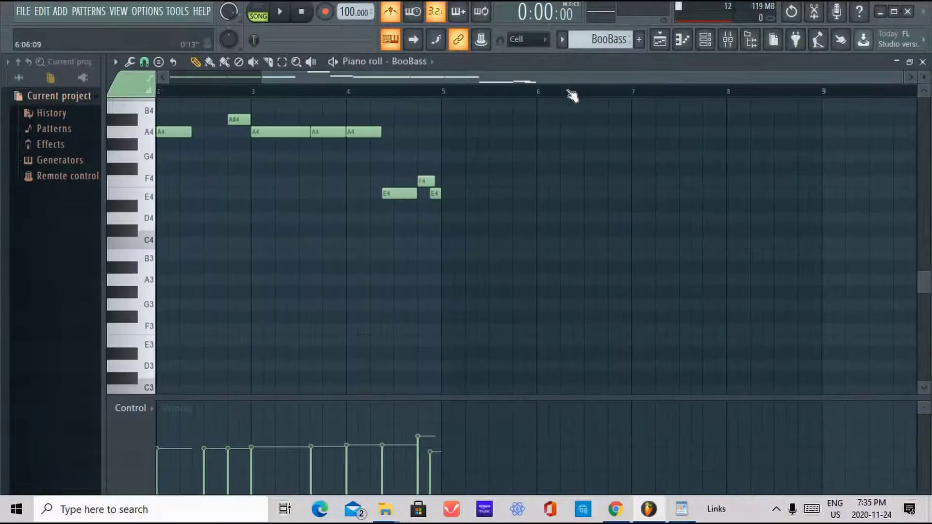
pyautogui.click(704, 39)
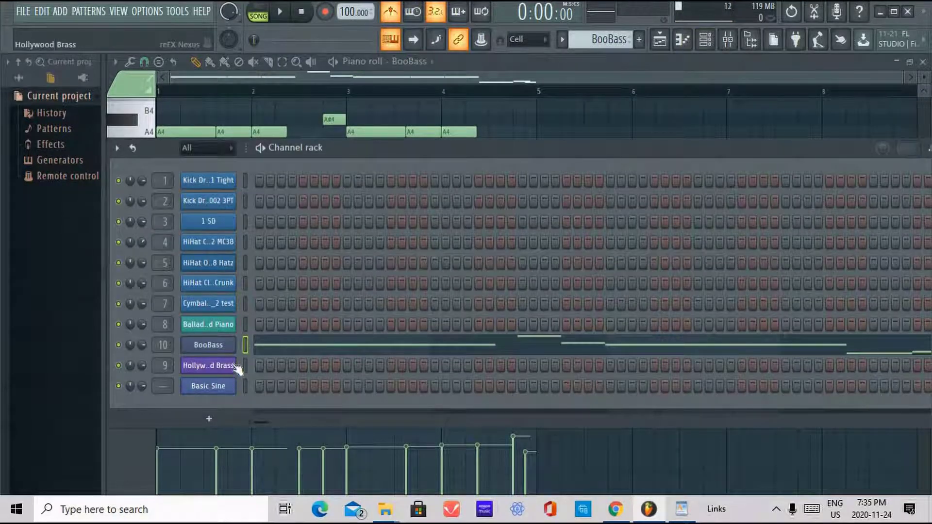
pyautogui.rightClick(226, 341)
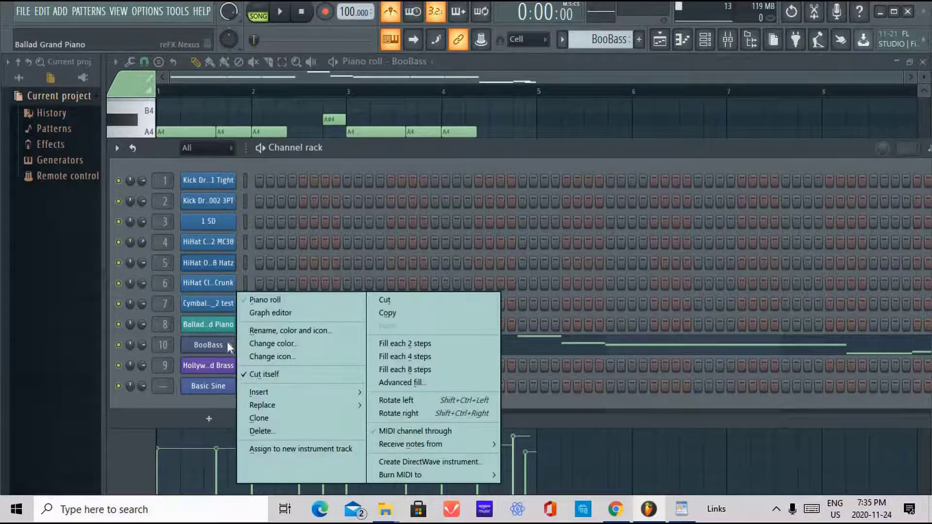
pyautogui.click(387, 313)
pyautogui.rightClick(232, 366)
pyautogui.click(443, 326)
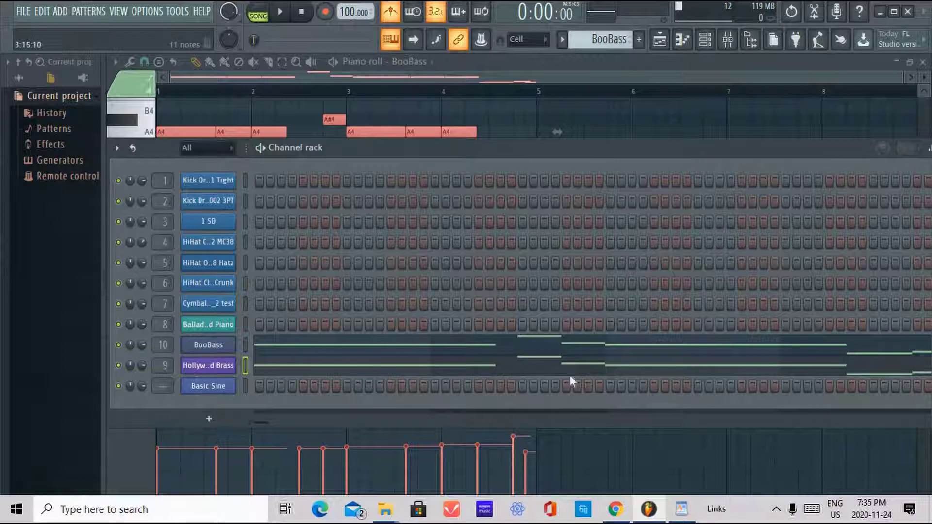
pyautogui.rightClick(234, 365)
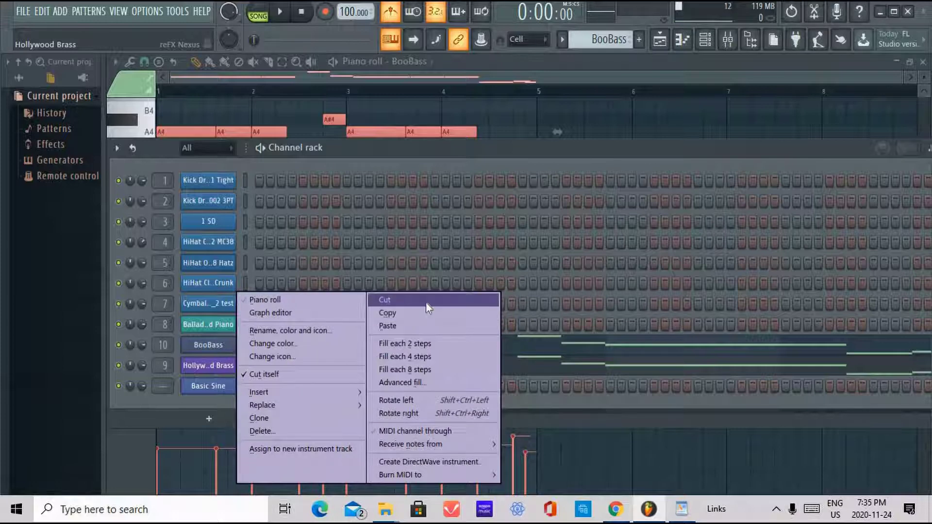
pyautogui.click(426, 301)
# Create a new pattern named Hollywood Brass and give it a purple colour.
pyautogui.click(639, 39)
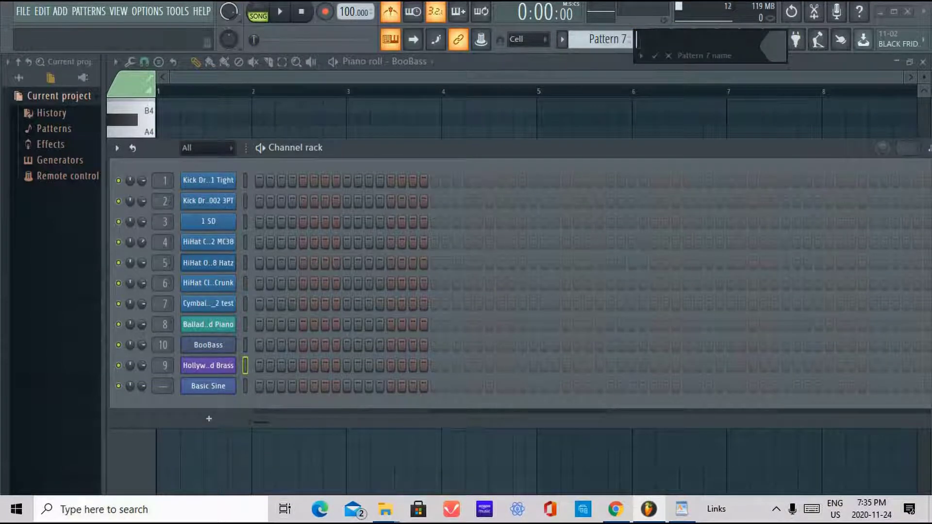
pyautogui.write('Hollywood Brass')
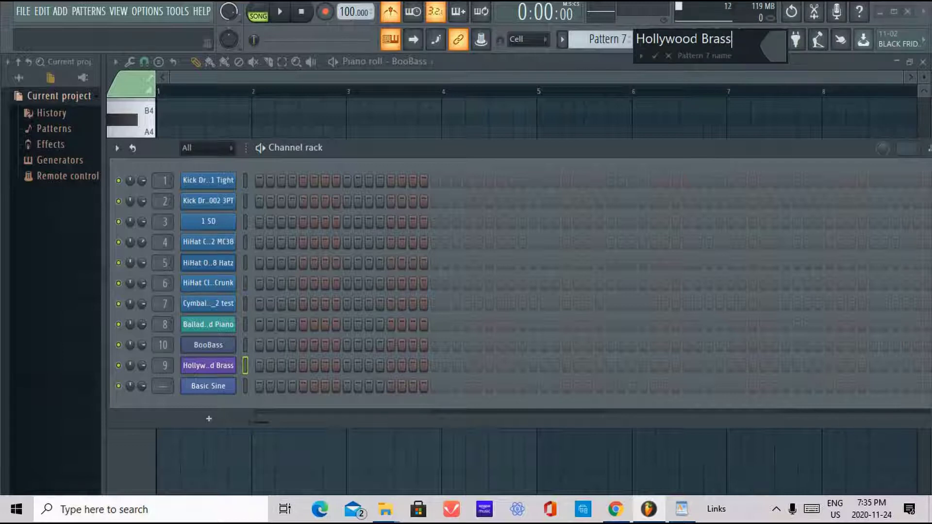
pyautogui.click(764, 52)
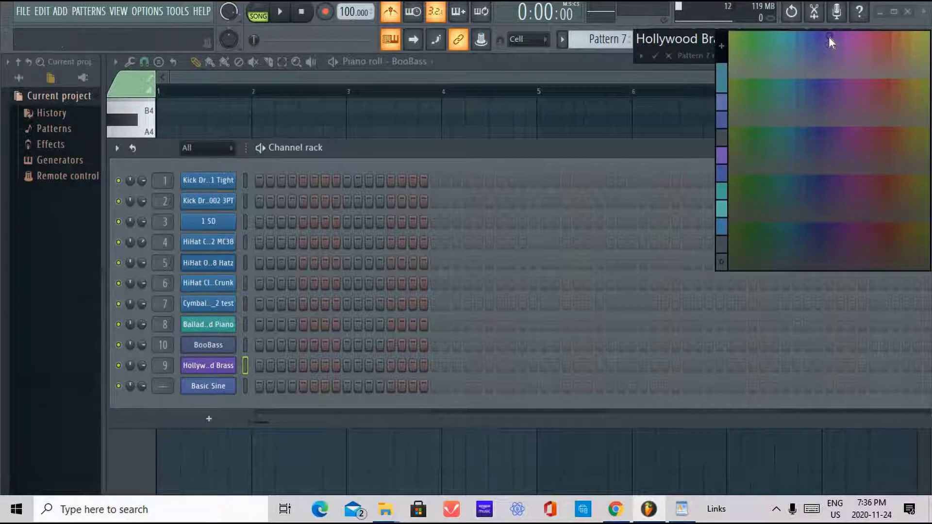
pyautogui.click(828, 36)
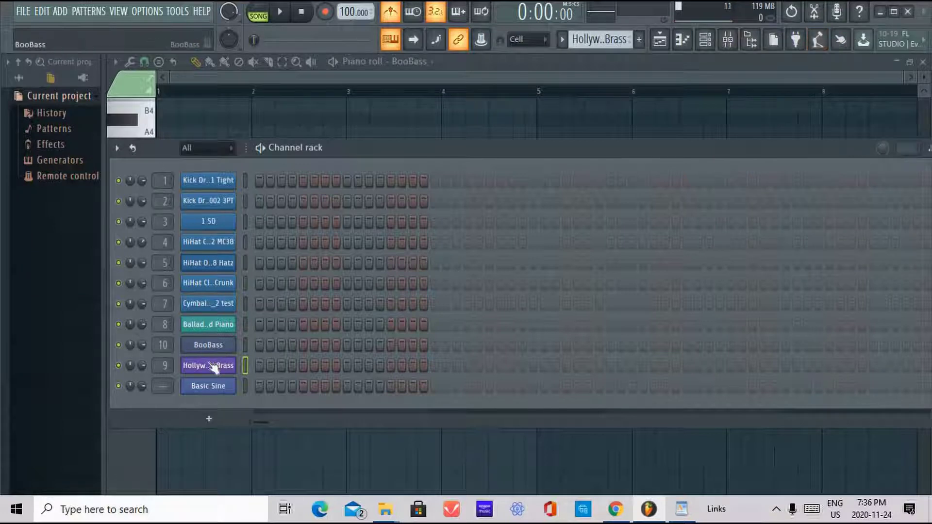
# Target the Hollywood Brass channel in the Piano roll and paste the cut notes into that channel.
pyautogui.click(452, 77)
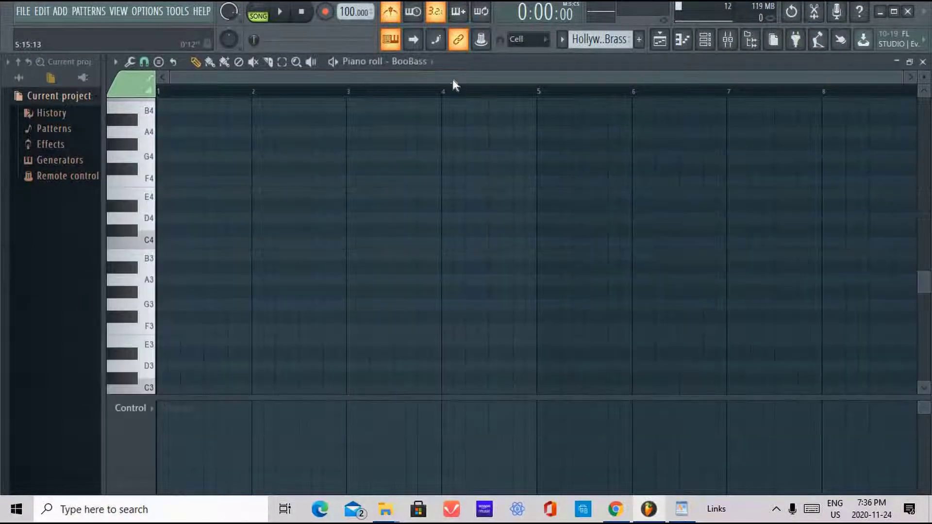
pyautogui.click(415, 62)
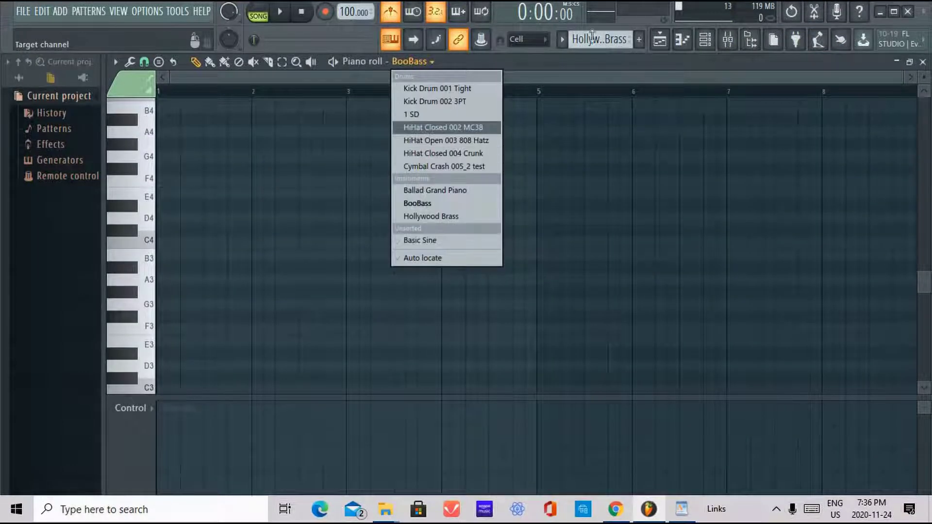
pyautogui.click(592, 37)
pyautogui.click(420, 63)
pyautogui.click(431, 217)
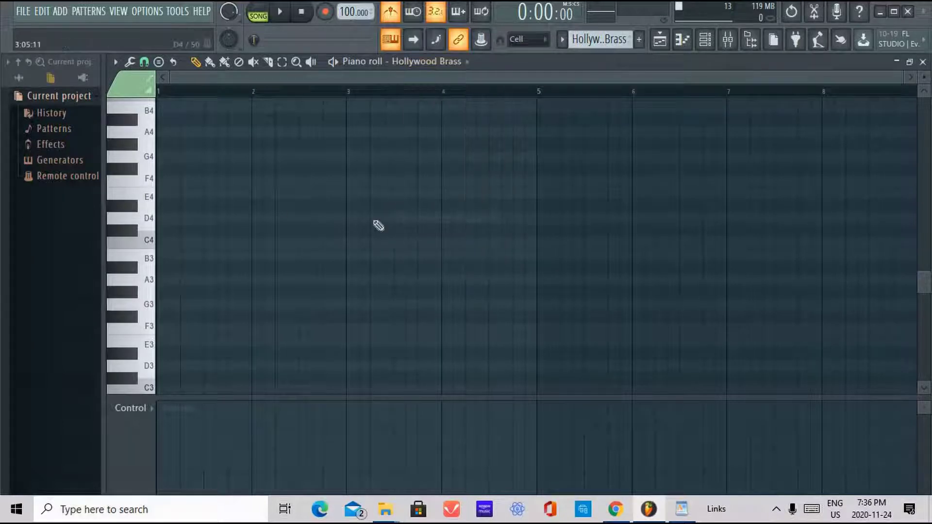
pyautogui.click(697, 51)
pyautogui.rightClick(232, 363)
pyautogui.click(412, 324)
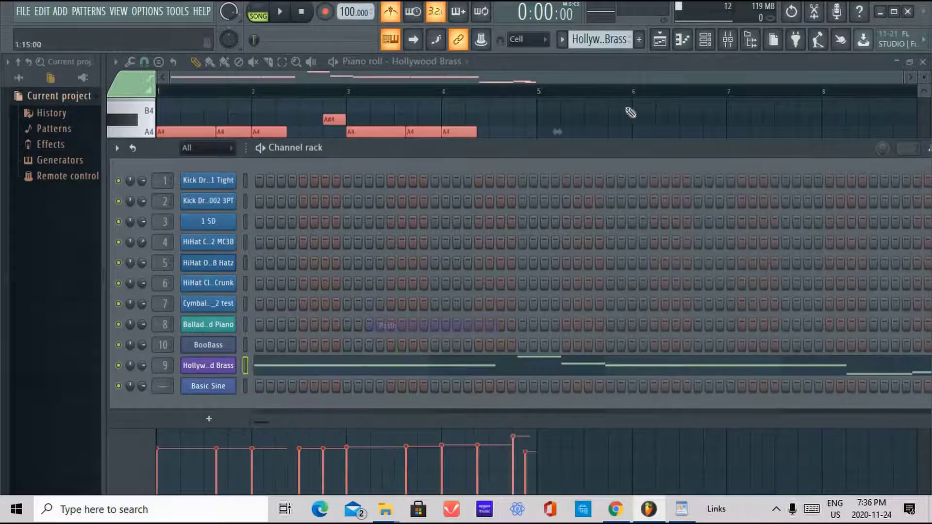
# Place the Hollywood Brass pattern on Track 5 of the playlist and align its start with bar 9.
pyautogui.click(659, 38)
pyautogui.click(451, 278)
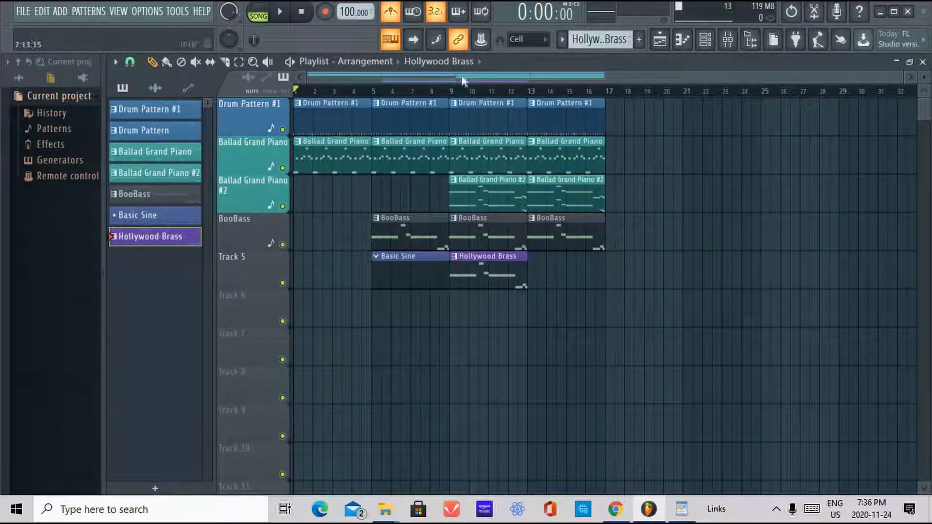
pyautogui.scroll(5, 456, 90)
pyautogui.moveTo(444, 262); pyautogui.dragTo(421, 260)
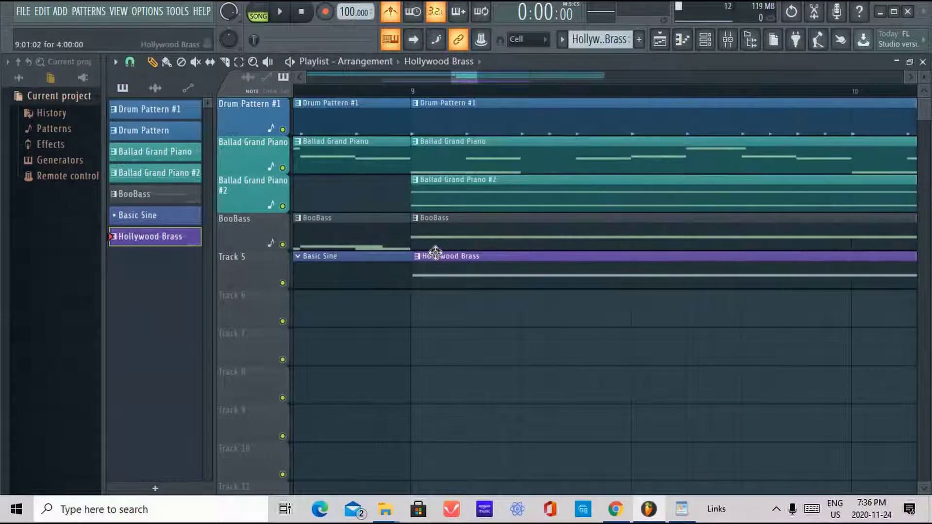
pyautogui.scroll(-5, 418, 103)
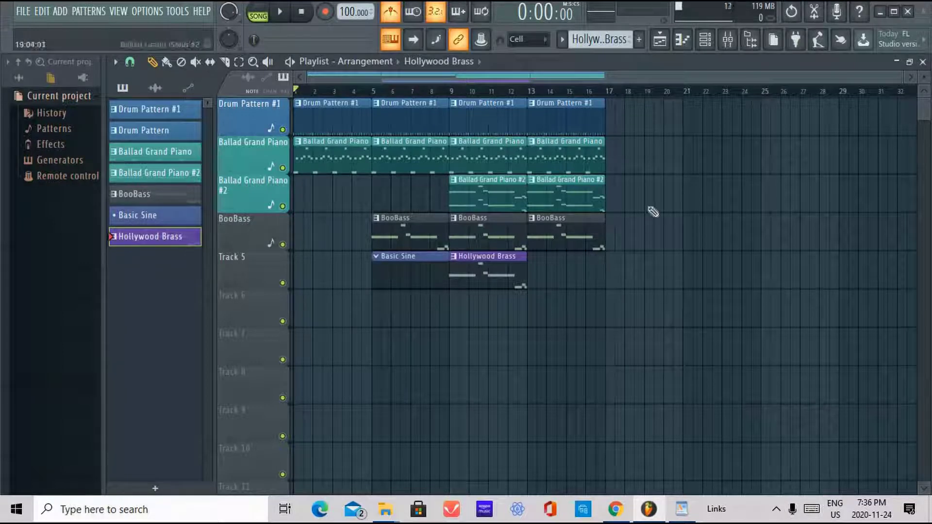
pyautogui.click(705, 43)
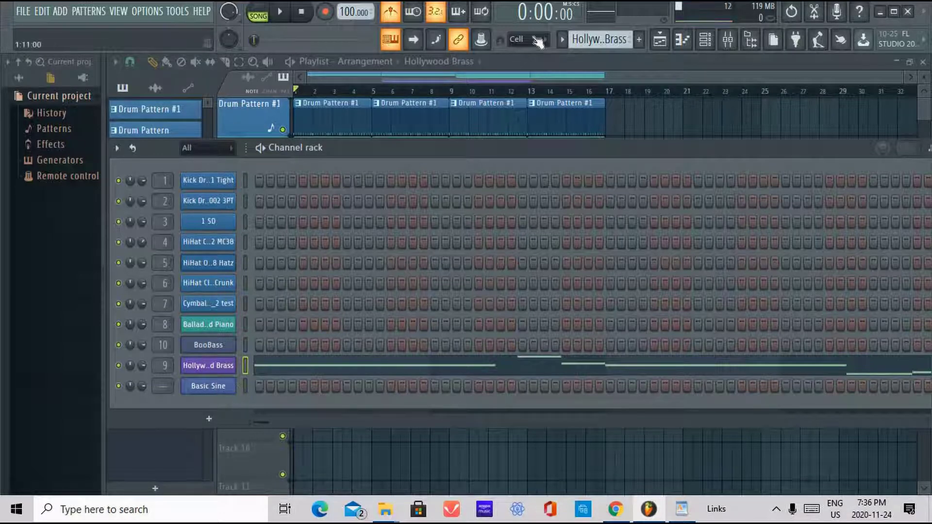
pyautogui.click(687, 64)
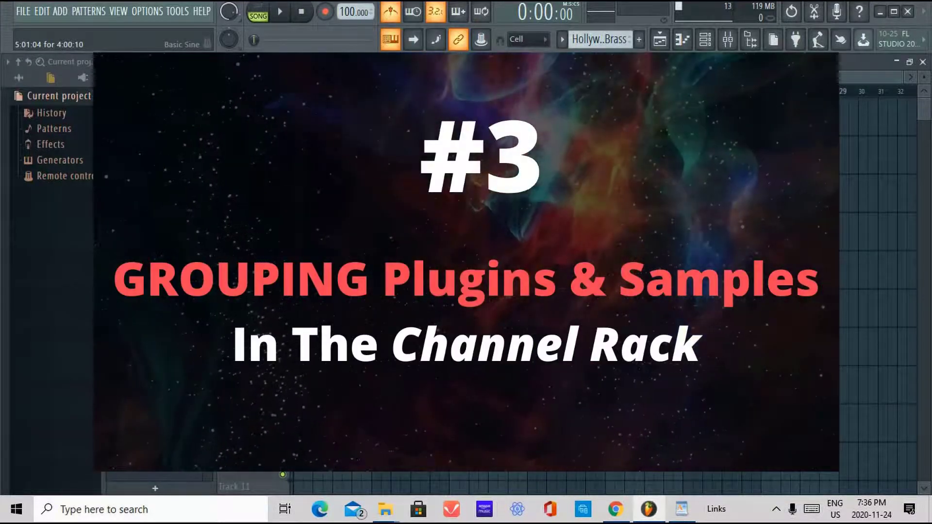
# Filter the Channel rack by the Drums, Instruments and Unsorted groups in turn, and return the filter to All.
pyautogui.click(704, 39)
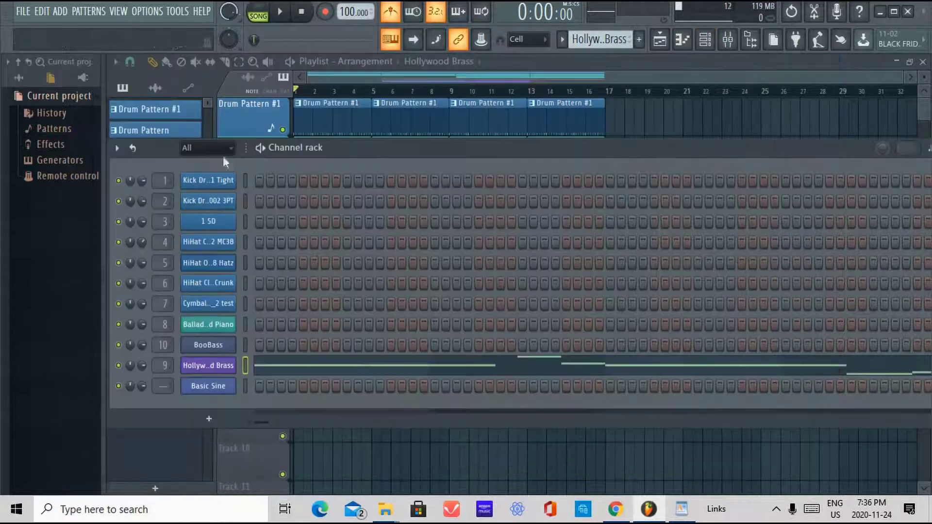
pyautogui.click(231, 148)
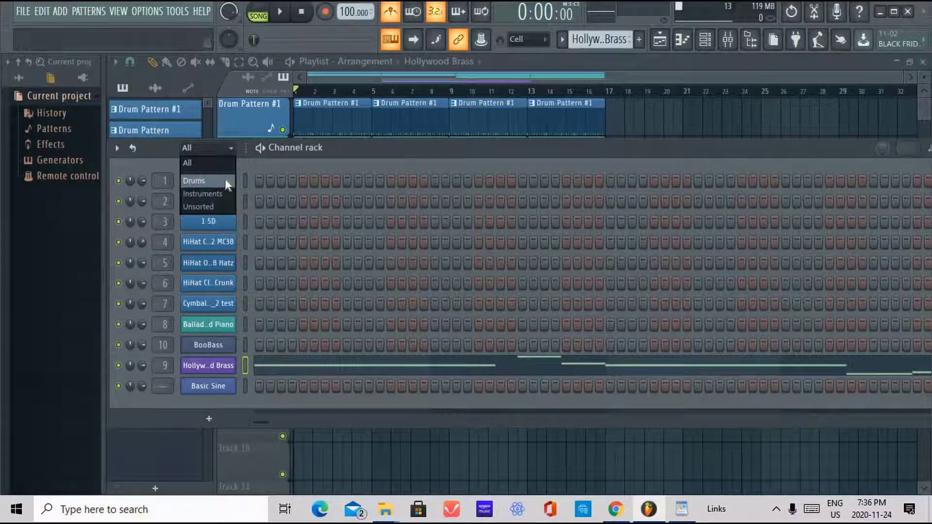
pyautogui.click(224, 179)
pyautogui.click(216, 149)
pyautogui.click(220, 191)
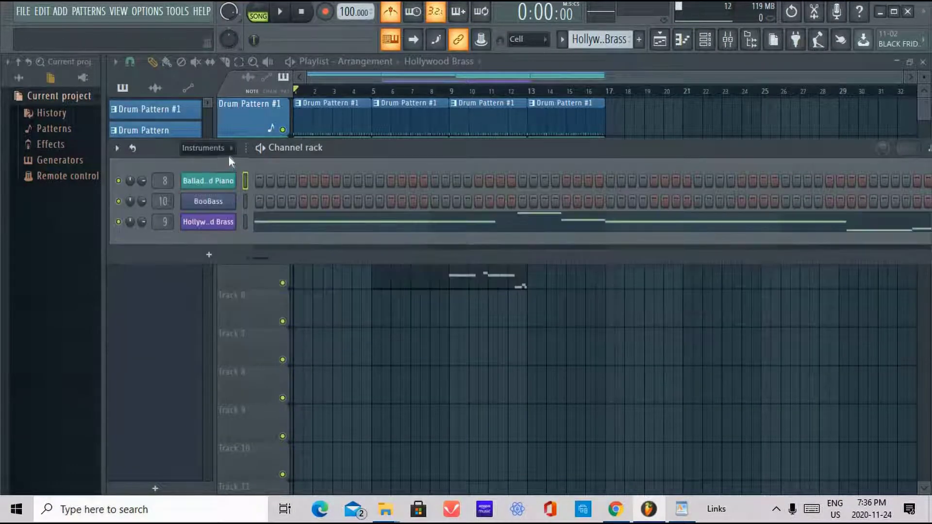
pyautogui.click(227, 149)
pyautogui.click(221, 206)
pyautogui.click(226, 149)
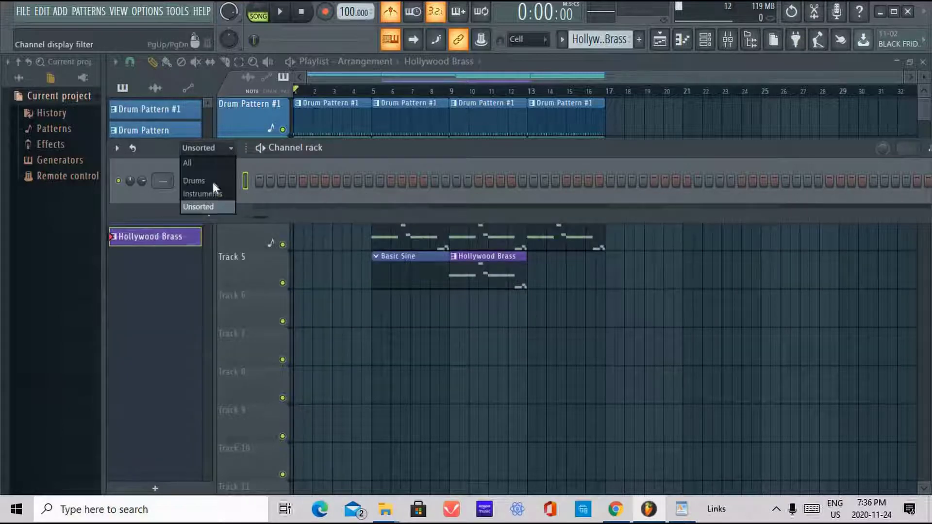
pyautogui.click(214, 162)
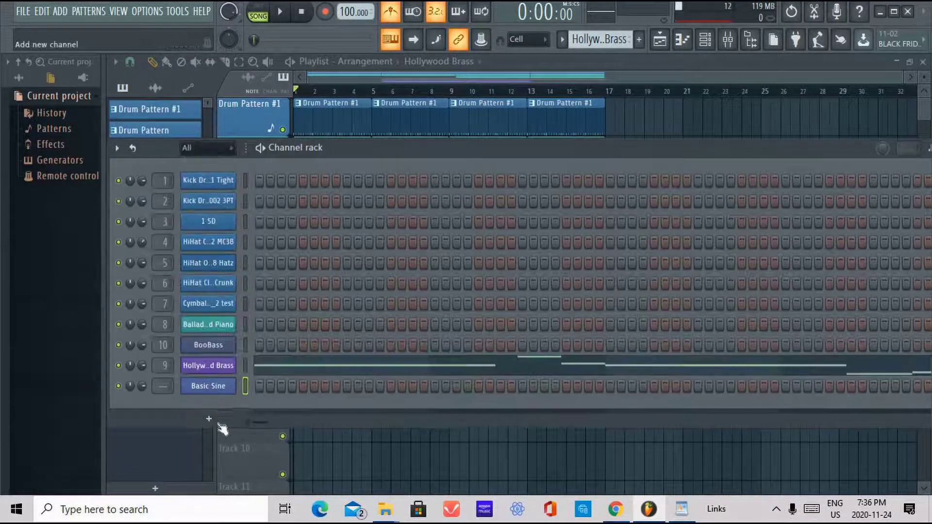
# Select all channels in the Channel rack, reduce the selection to the first kick, and select the seven drum channels from kick to cymbal.
pyautogui.rightClick(246, 391)
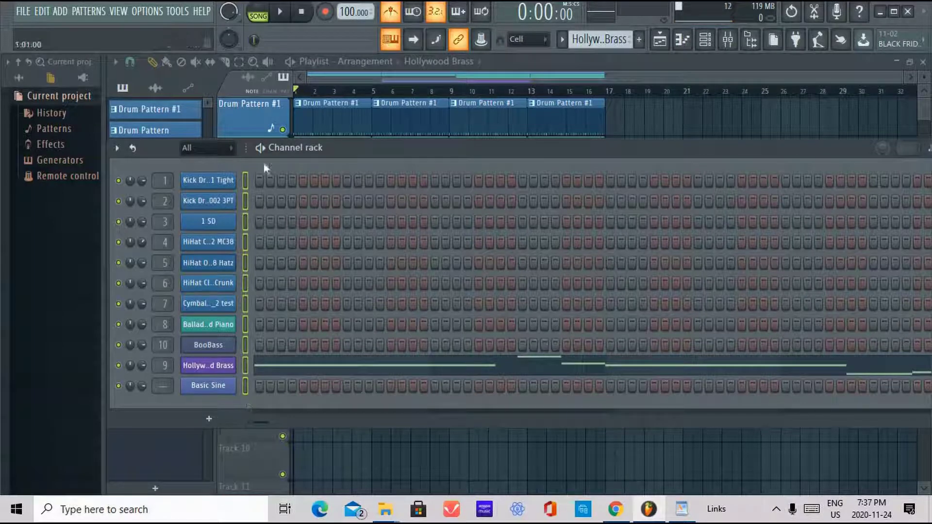
pyautogui.doubleClick(246, 180)
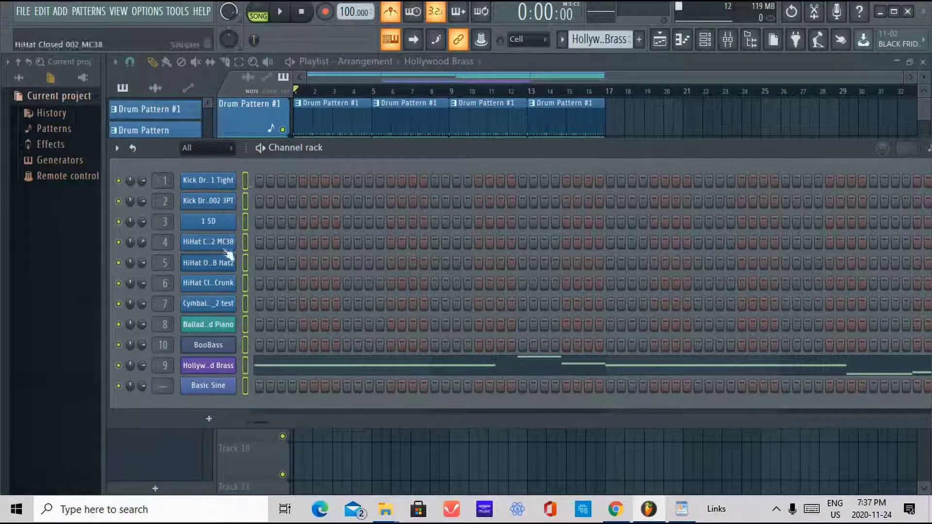
pyautogui.click(247, 182)
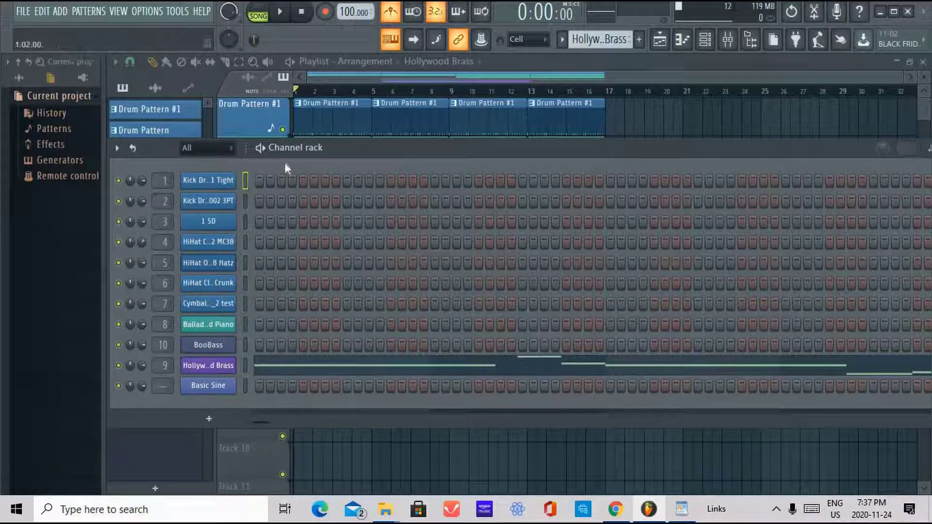
pyautogui.click(245, 181)
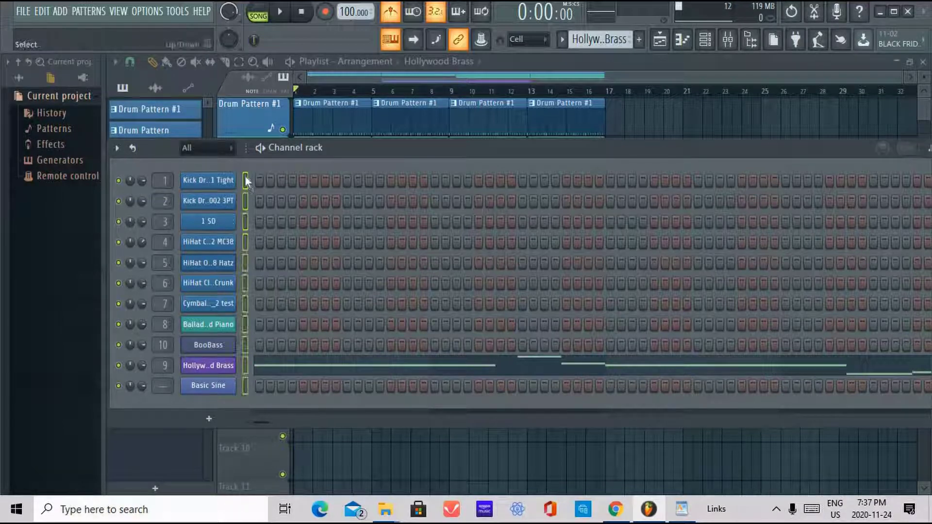
pyautogui.click(245, 181)
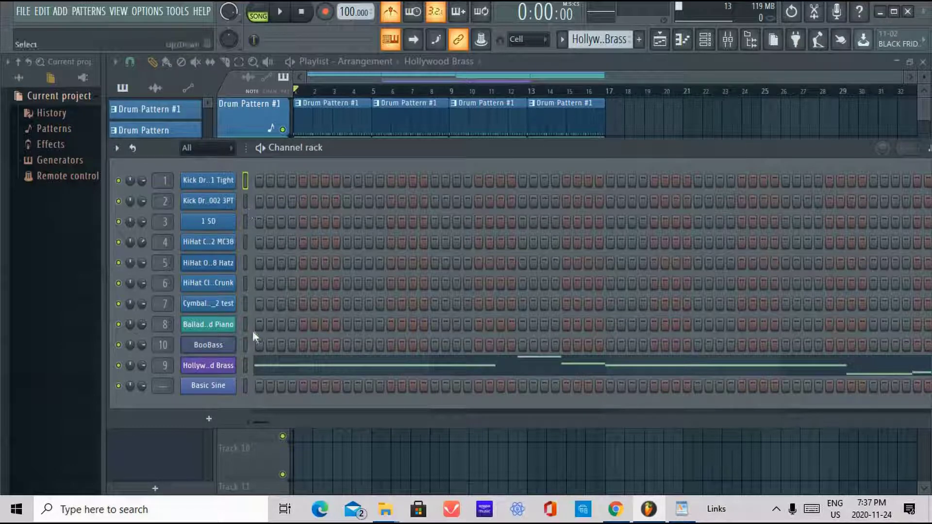
pyautogui.moveTo(245, 307); pyautogui.dragTo(246, 184)
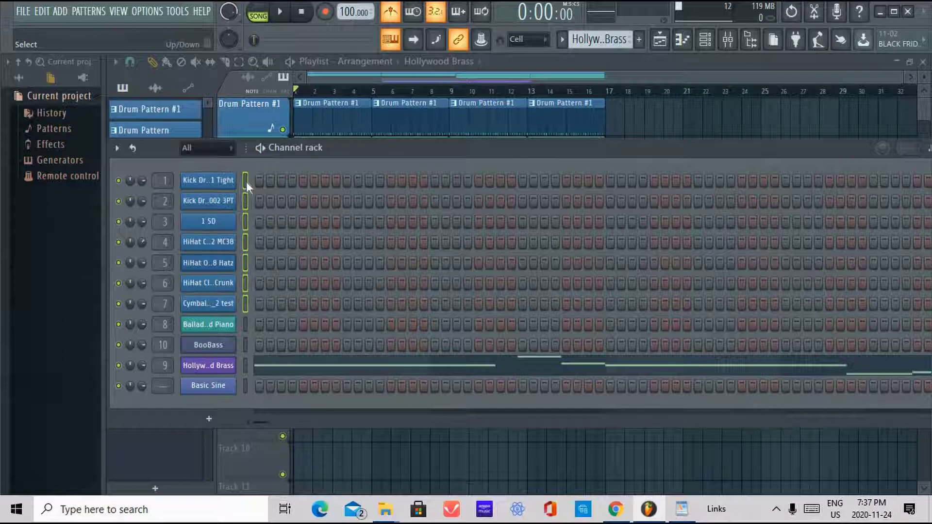
# Try to group the seven selected drum channels under the filter group name Drums.
pyautogui.click(117, 149)
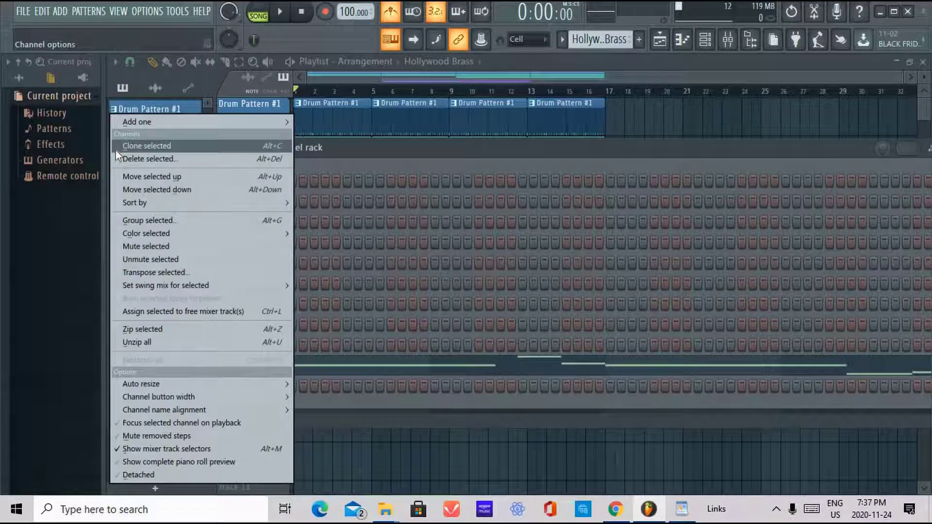
pyautogui.click(182, 222)
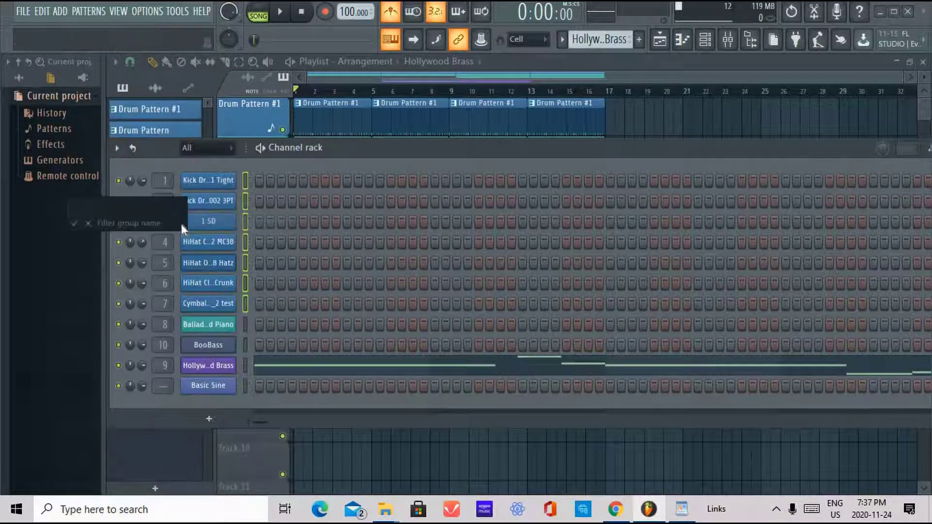
pyautogui.write('Drums')
pyautogui.click(89, 224)
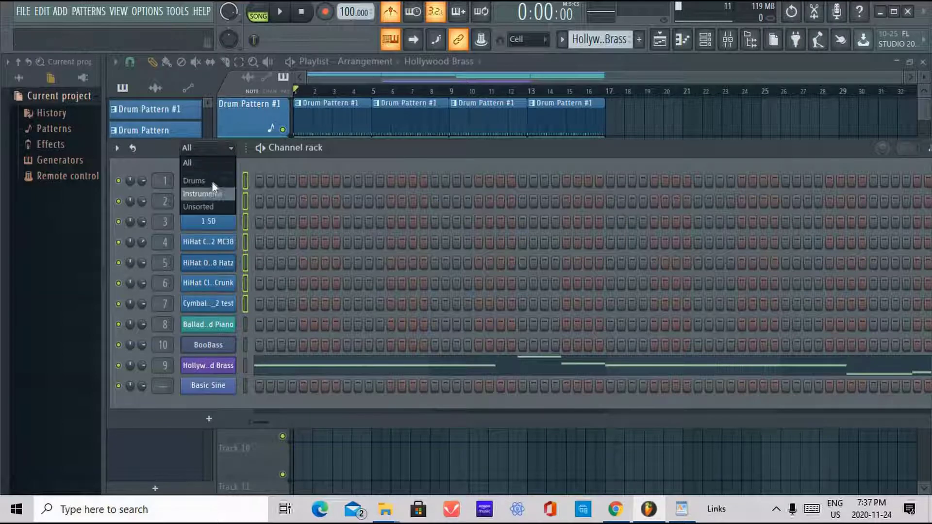
# Filter the Channel rack by the Drums group and return the filter to All.
pyautogui.click(212, 180)
pyautogui.click(223, 145)
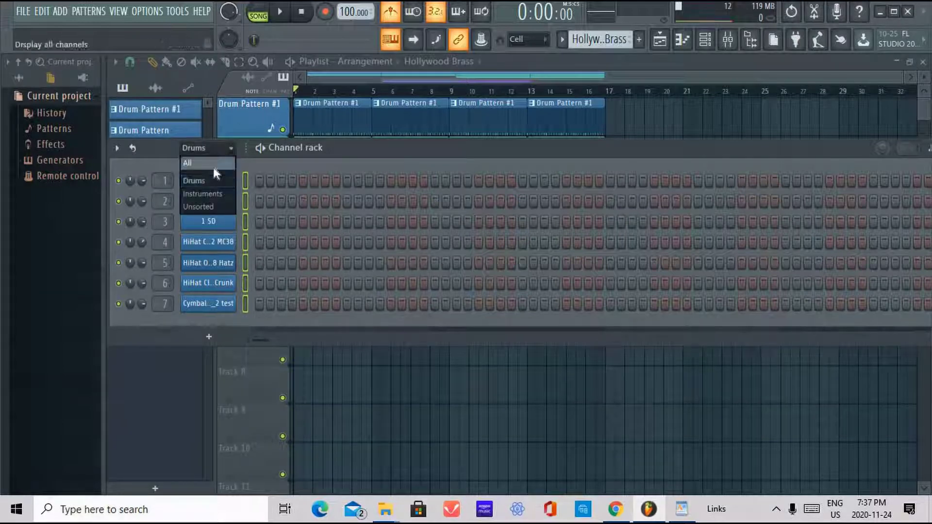
pyautogui.click(213, 167)
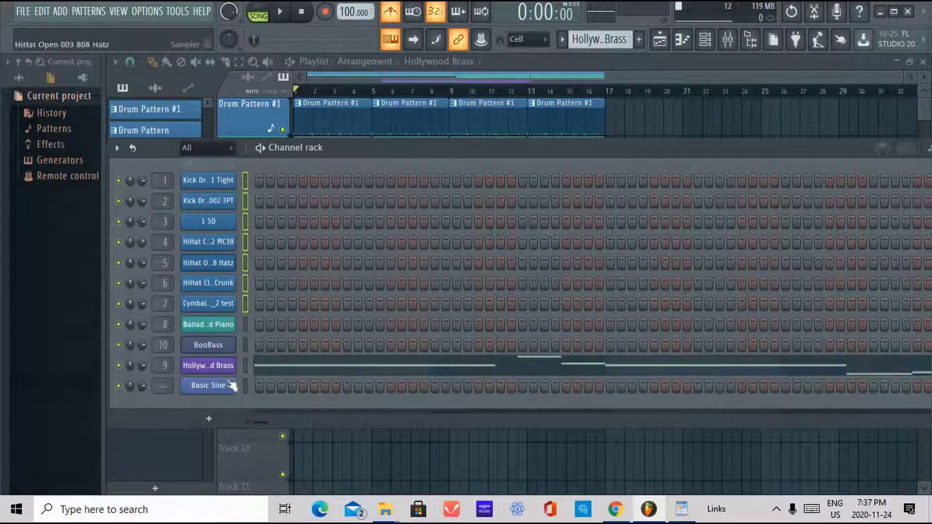
# Group the Basic Sine channel under the filter group name Instruments.
pyautogui.click(122, 144)
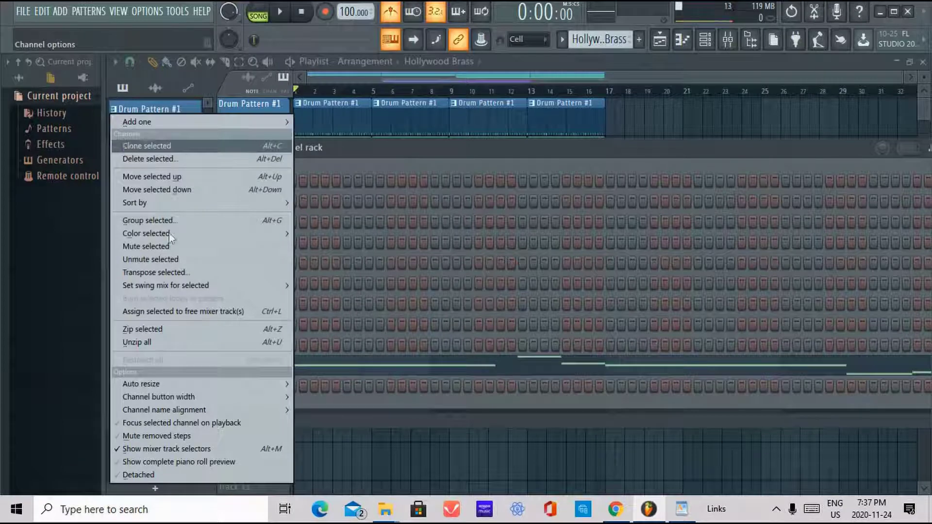
pyautogui.click(178, 219)
pyautogui.write('Instrume')
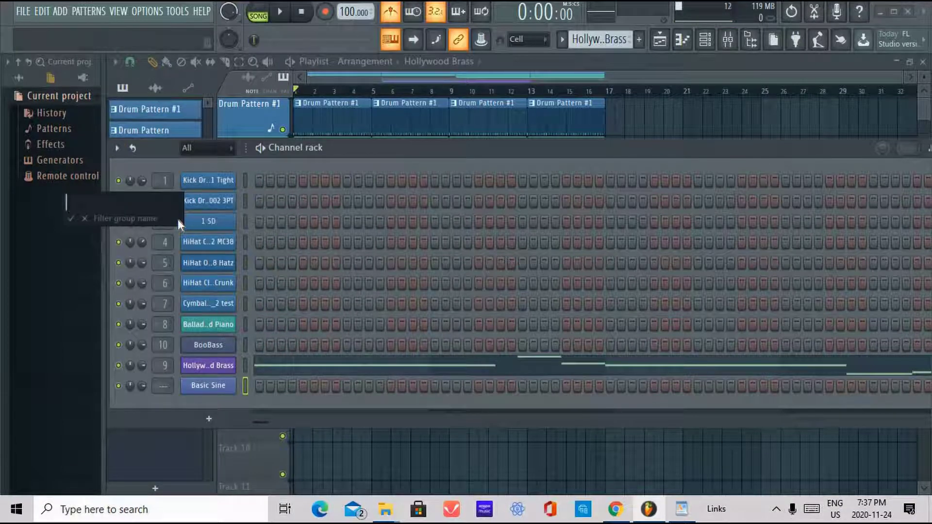
pyautogui.write('nts')
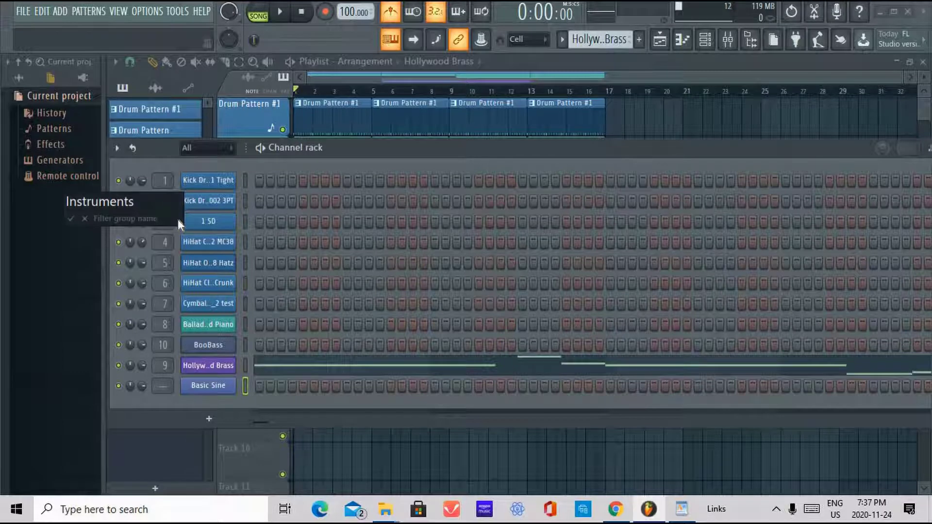
pyautogui.press('Return')
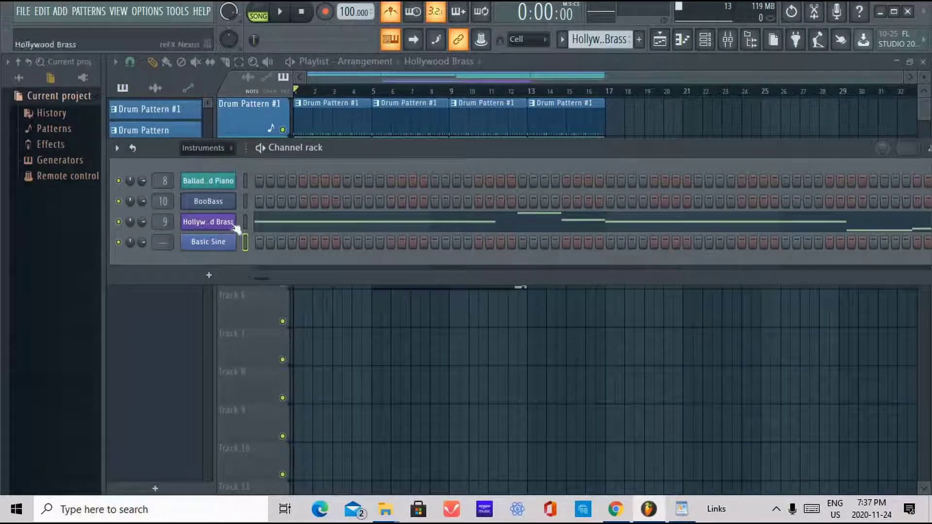
pyautogui.click(118, 147)
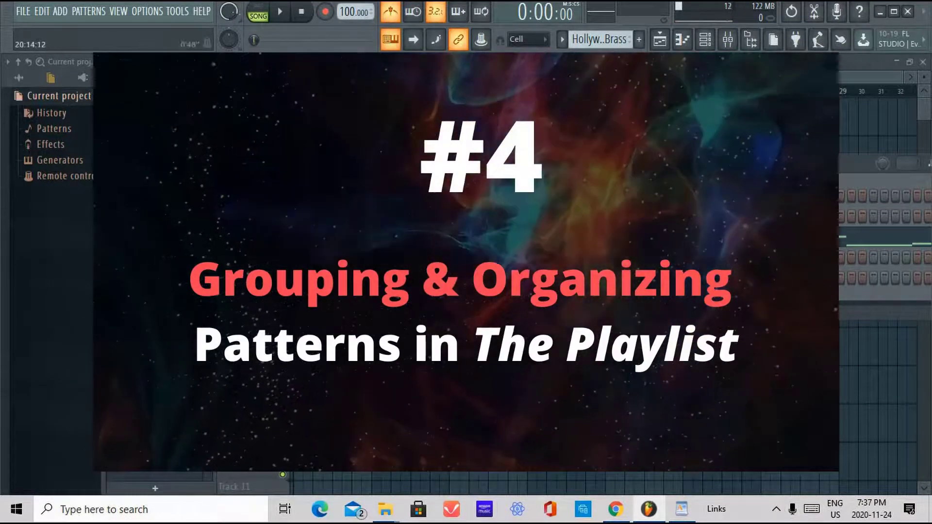
# Select the playlist clips of Drum Pattern #1, Ballad Grand Piano and Ballad Grand Piano #2 track by track, and clear the selection.
pyautogui.press('F6')
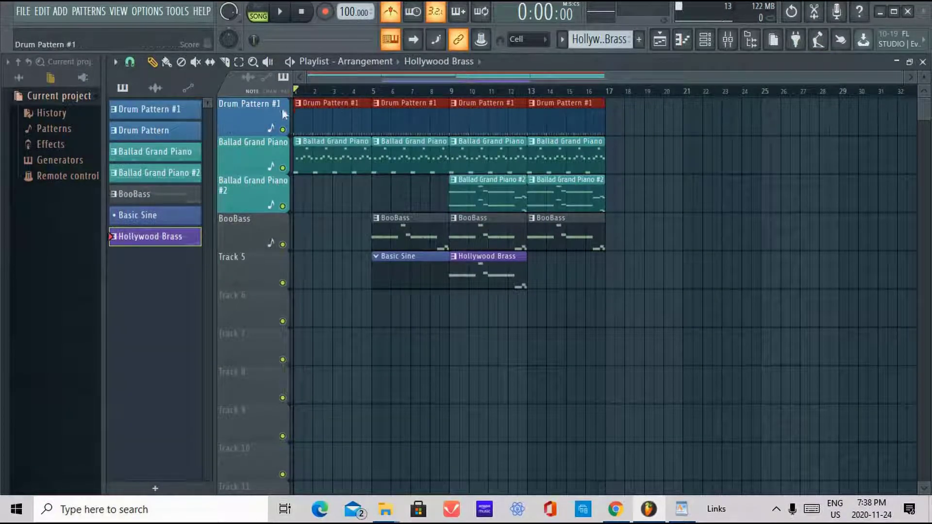
pyautogui.moveTo(698, 145); pyautogui.dragTo(95, 148)
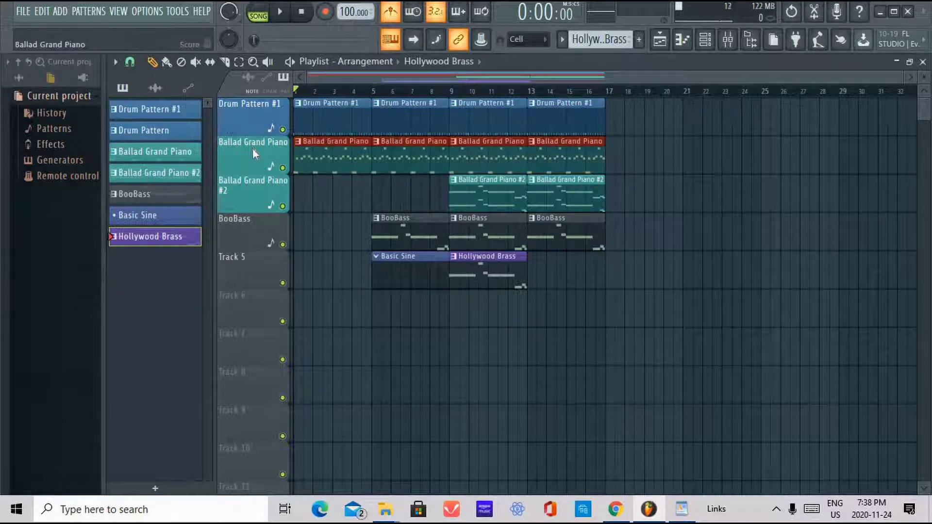
pyautogui.moveTo(702, 210); pyautogui.dragTo(272, 189)
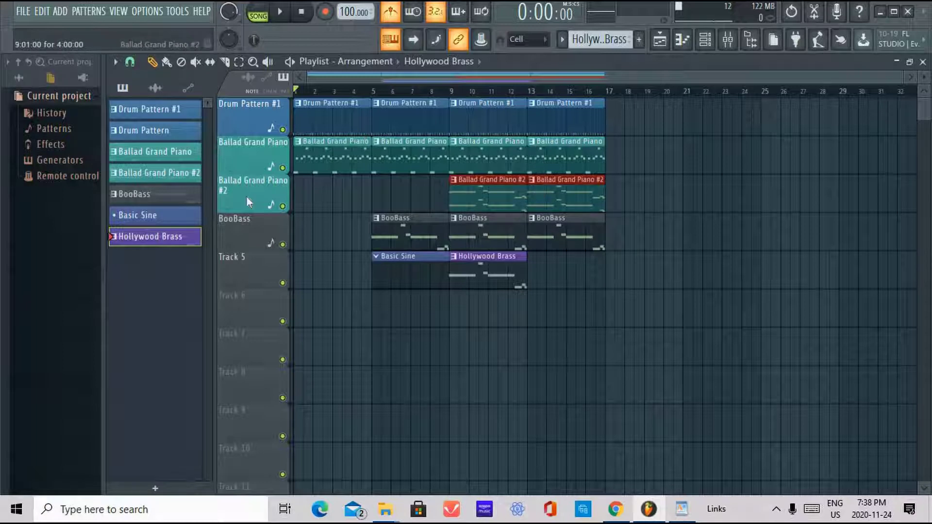
pyautogui.keyDown('ctrl'); pyautogui.click(324, 219); pyautogui.keyUp('ctrl')
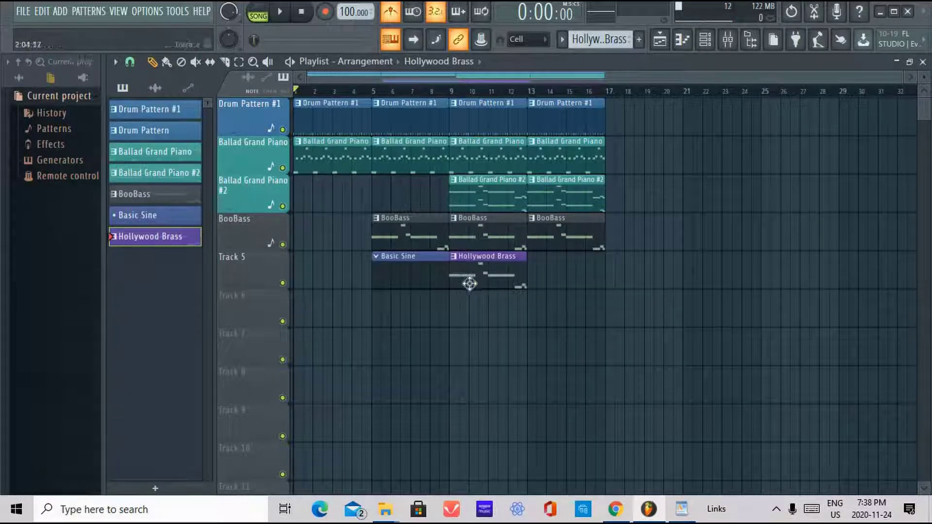
# Move the Hollywood Brass clip from Track 5 down to Track 6, keeping its start at bar 9, and deselect it.
pyautogui.click(488, 278)
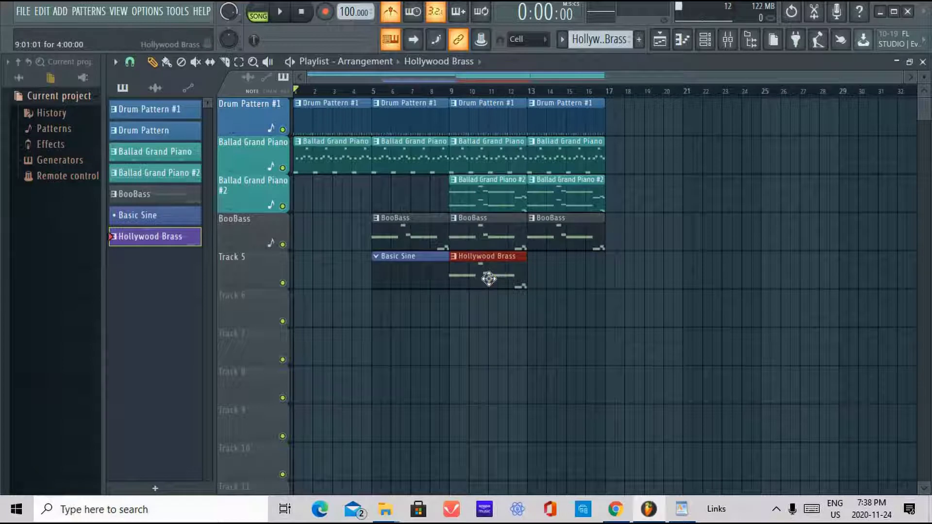
pyautogui.moveTo(488, 278); pyautogui.dragTo(489, 316)
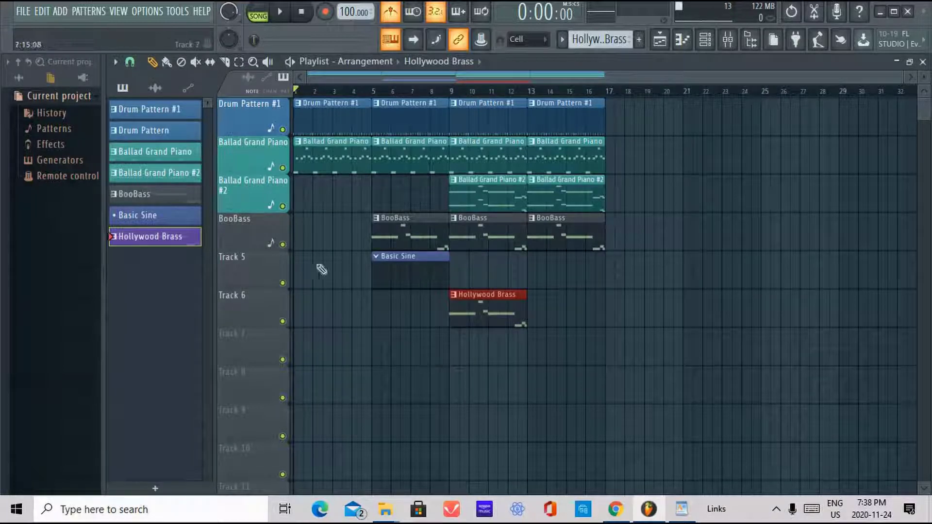
pyautogui.hotkey('ctrl', 'd')
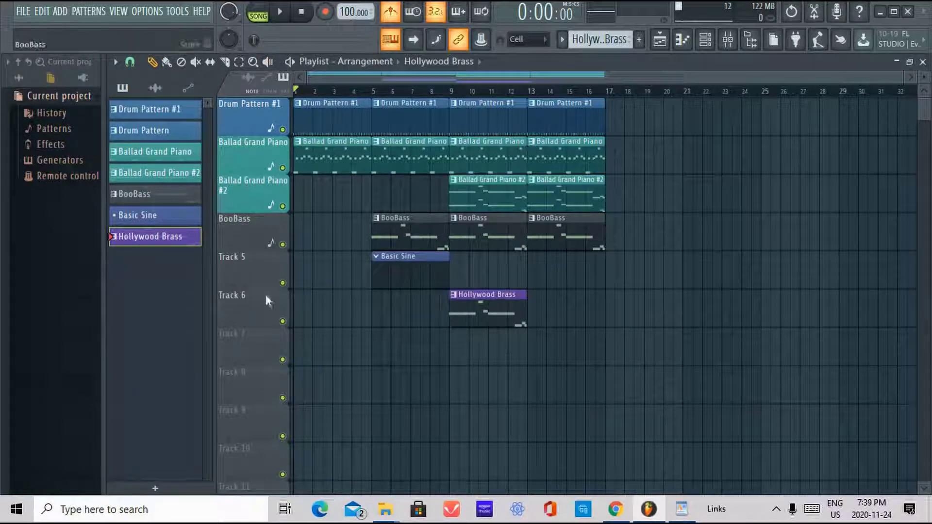
# Auto name playlist Tracks 5 and 6 so they take the names and colours of their Basic Sine and Hollywood Brass clips.
pyautogui.rightClick(253, 255)
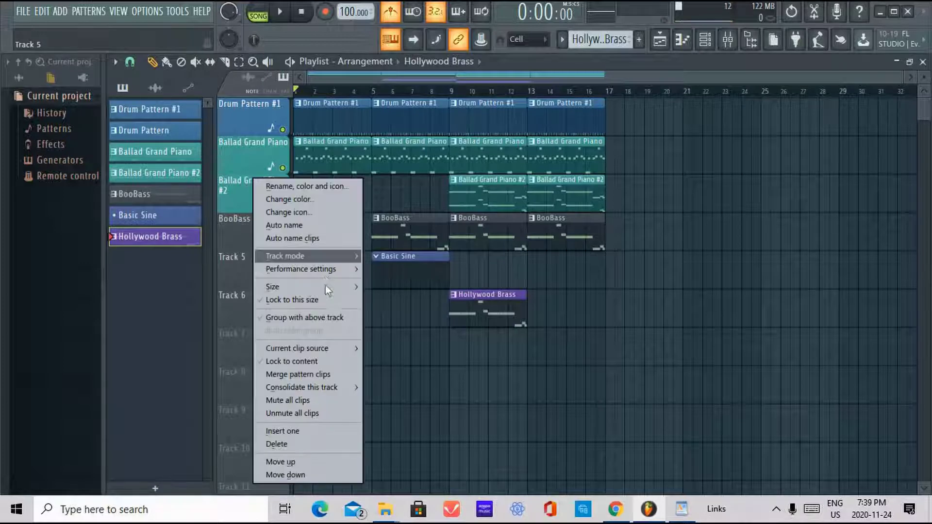
pyautogui.click(298, 226)
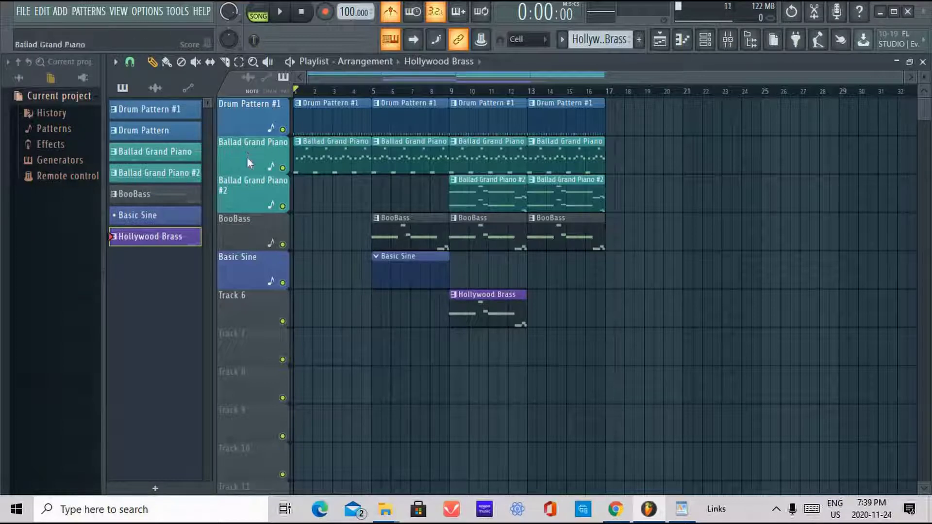
pyautogui.rightClick(266, 313)
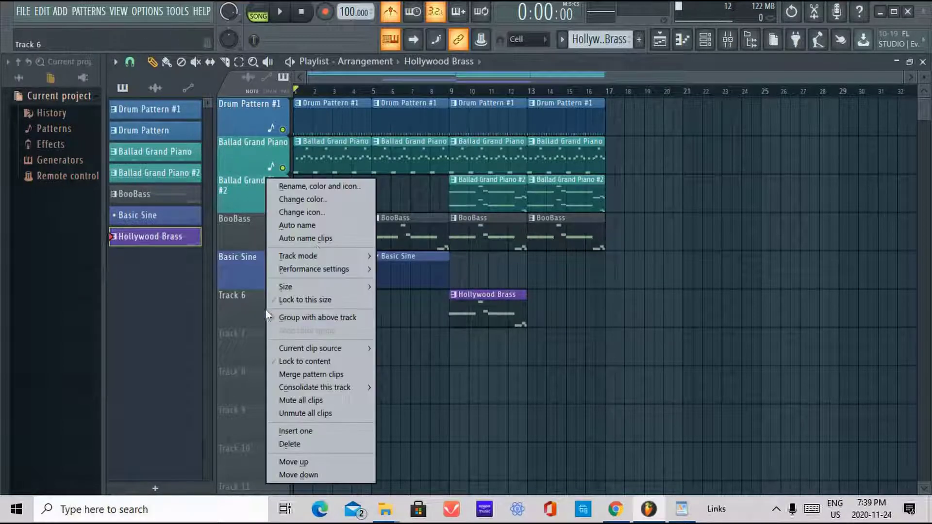
pyautogui.click(328, 224)
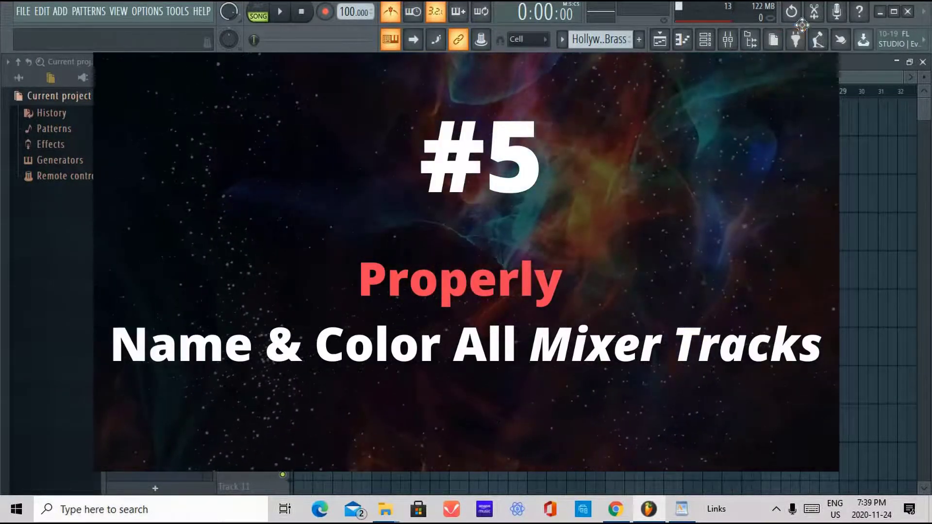
# Show the Channel rack, move it higher over the playlist, and delete the Sampler channel.
pyautogui.click(703, 41)
pyautogui.moveTo(392, 156); pyautogui.dragTo(438, 94)
pyautogui.rightClick(227, 204)
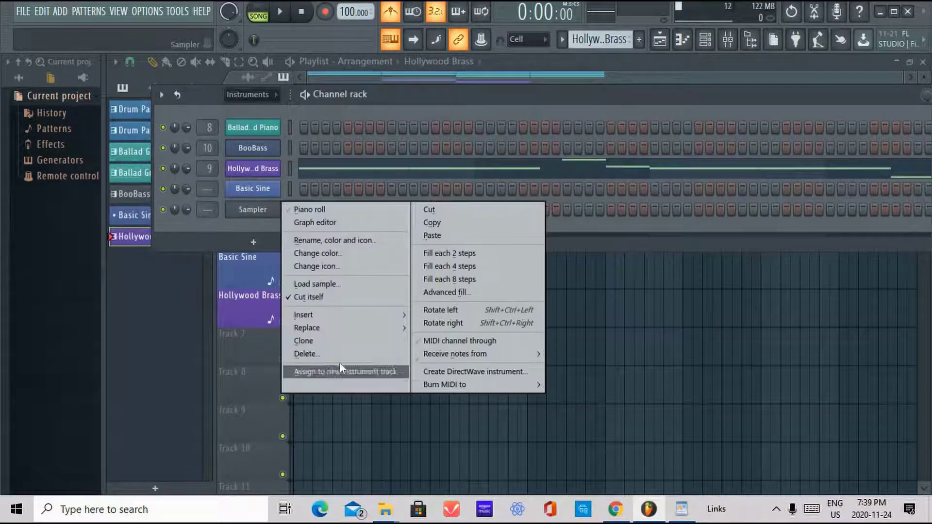
pyautogui.click(258, 359)
pyautogui.click(535, 299)
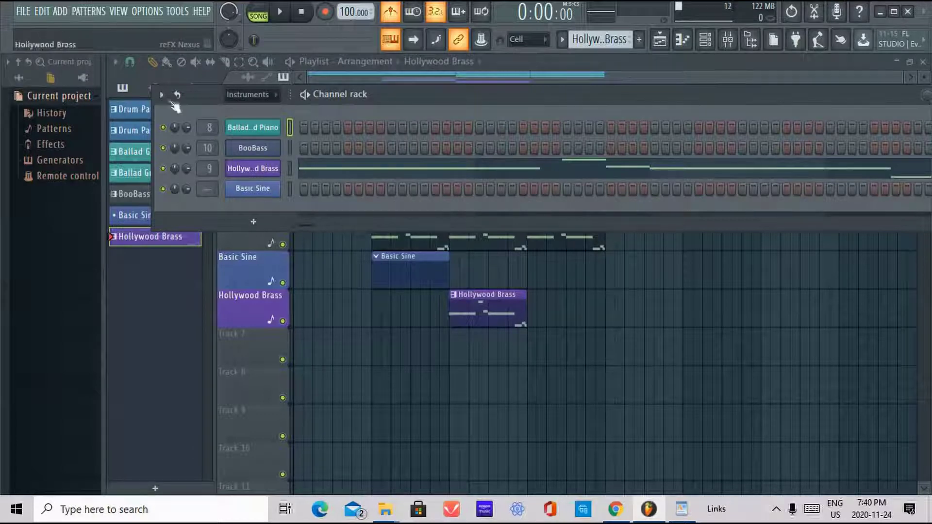
# Set the Channel rack filter to All and select every channel.
pyautogui.click(251, 96)
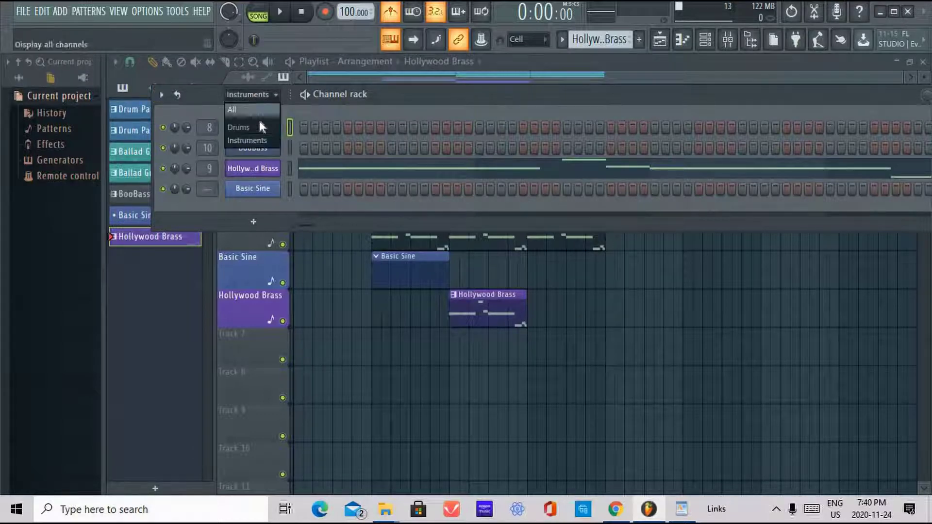
pyautogui.click(264, 103)
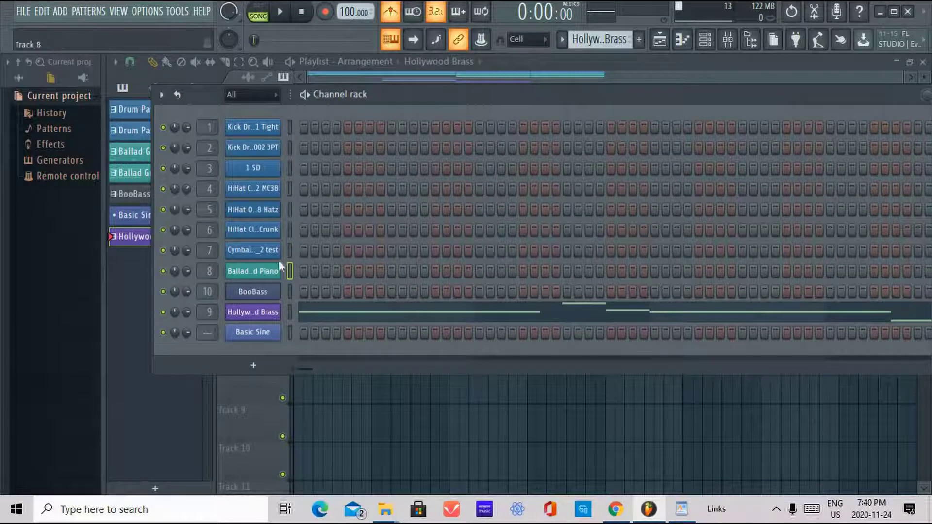
pyautogui.rightClick(290, 127)
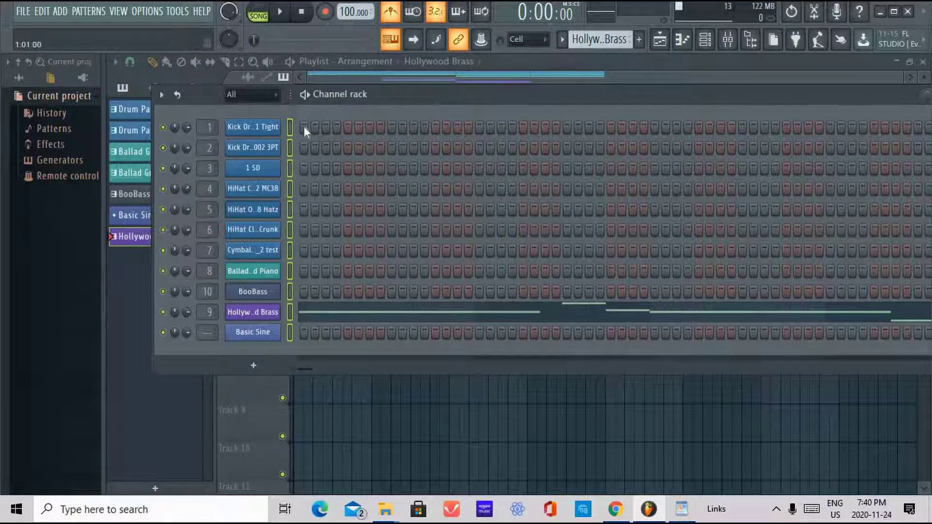
pyautogui.click(161, 96)
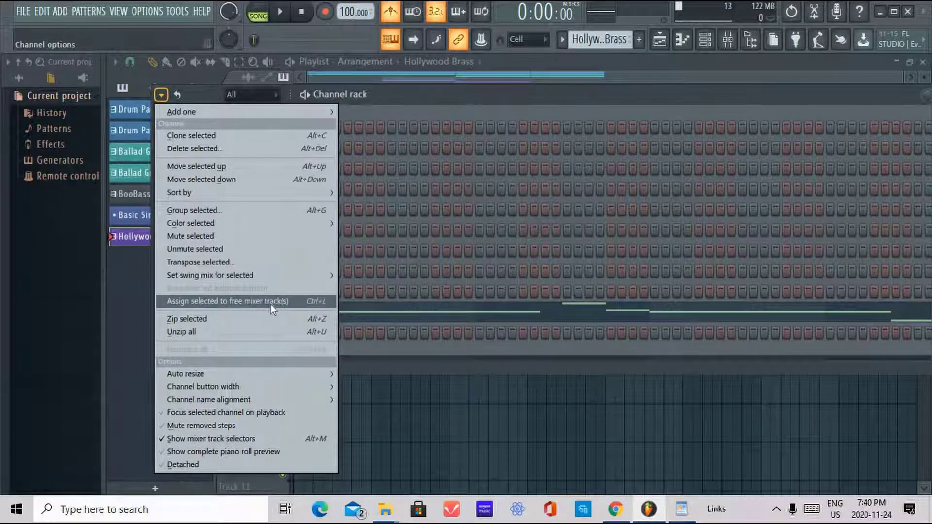
pyautogui.click(433, 108)
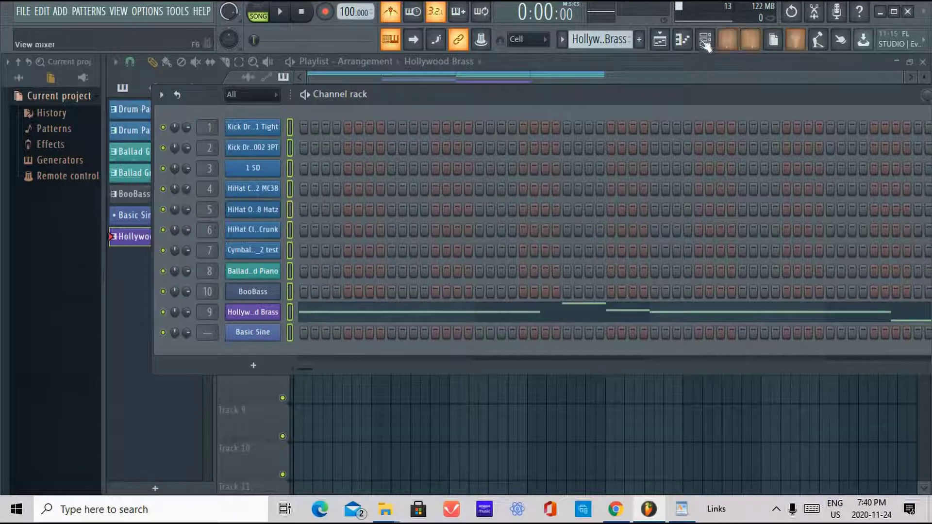
# Open the mixer and remove the separators in front of the Ballad Grand Piano and BooBass tracks.
pyautogui.click(727, 39)
pyautogui.moveTo(459, 132); pyautogui.dragTo(190, 166)
pyautogui.rightClick(420, 163)
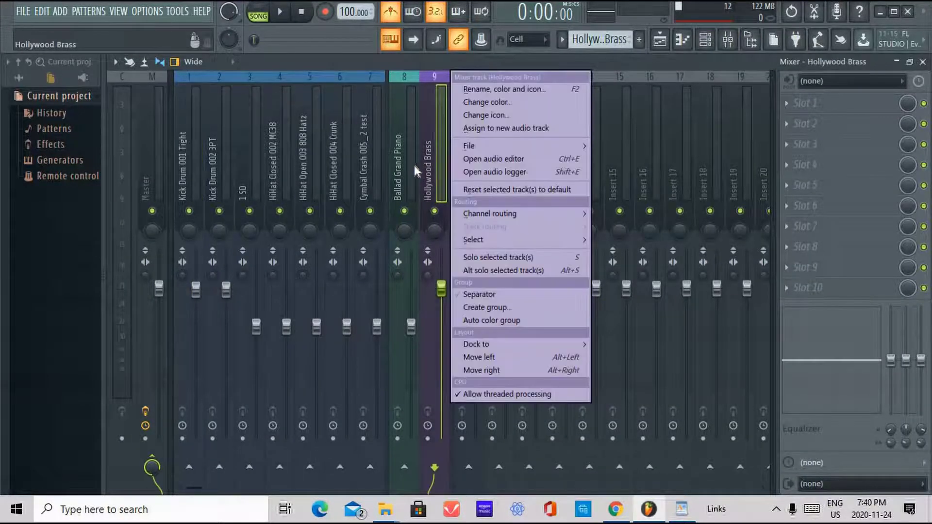
pyautogui.rightClick(413, 162)
pyautogui.rightClick(437, 180)
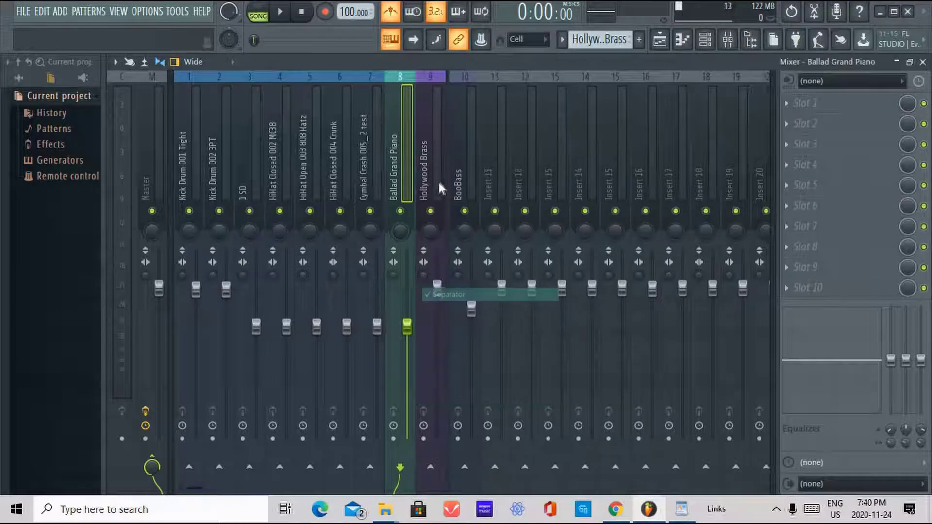
pyautogui.rightClick(473, 177)
pyautogui.click(473, 177)
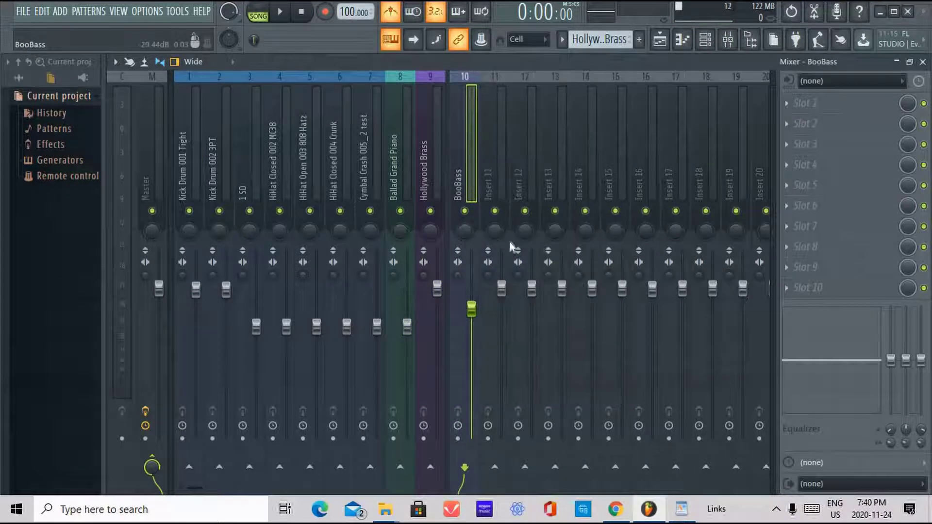
pyautogui.rightClick(488, 194)
pyautogui.click(563, 293)
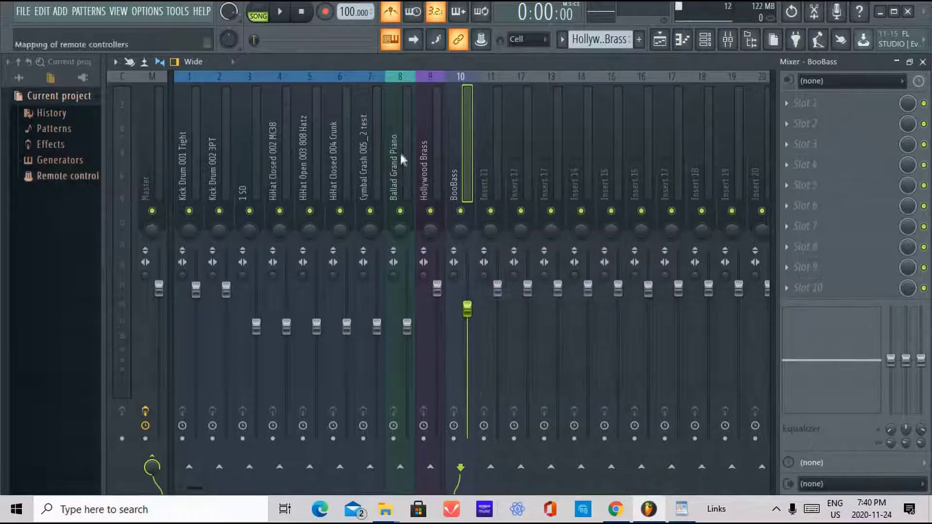
pyautogui.click(195, 145)
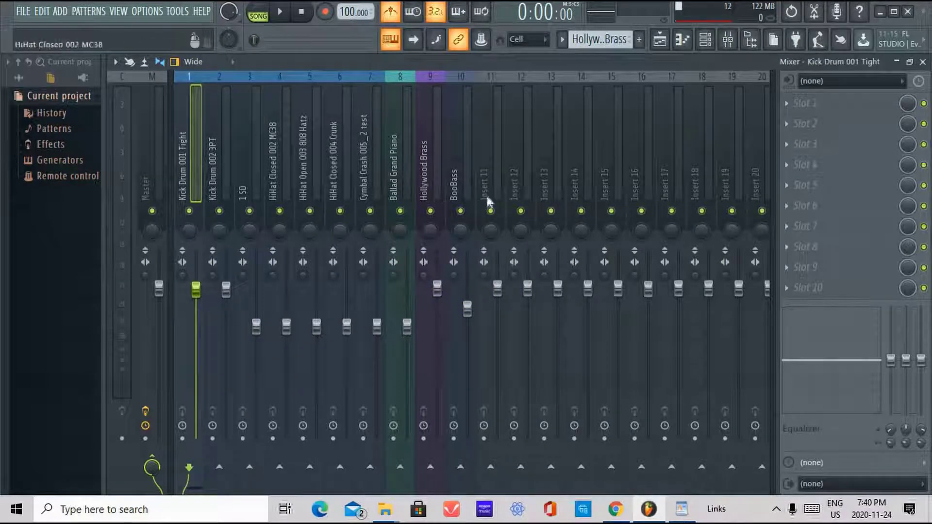
pyautogui.click(460, 184)
pyautogui.click(342, 180)
pyautogui.click(403, 184)
pyautogui.click(438, 186)
pyautogui.moveTo(439, 186); pyautogui.dragTo(172, 154)
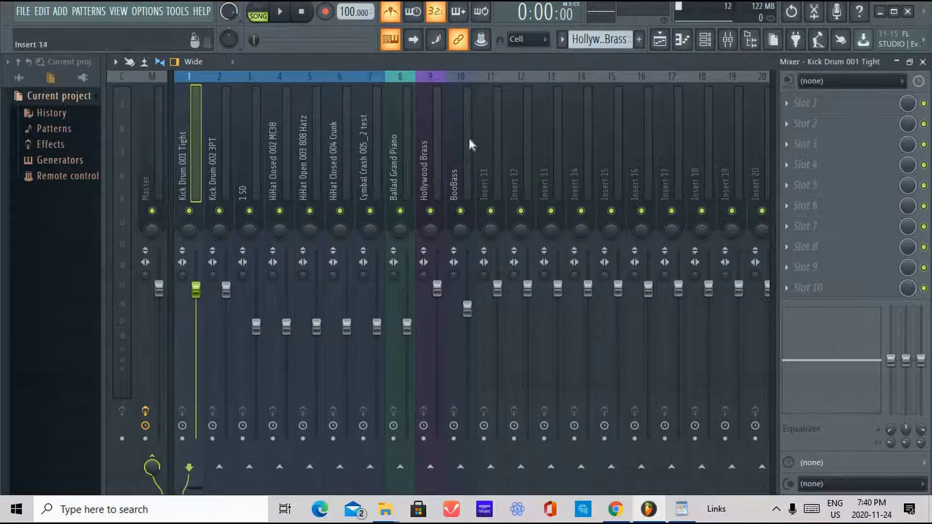
pyautogui.moveTo(528, 137); pyautogui.dragTo(130, 125)
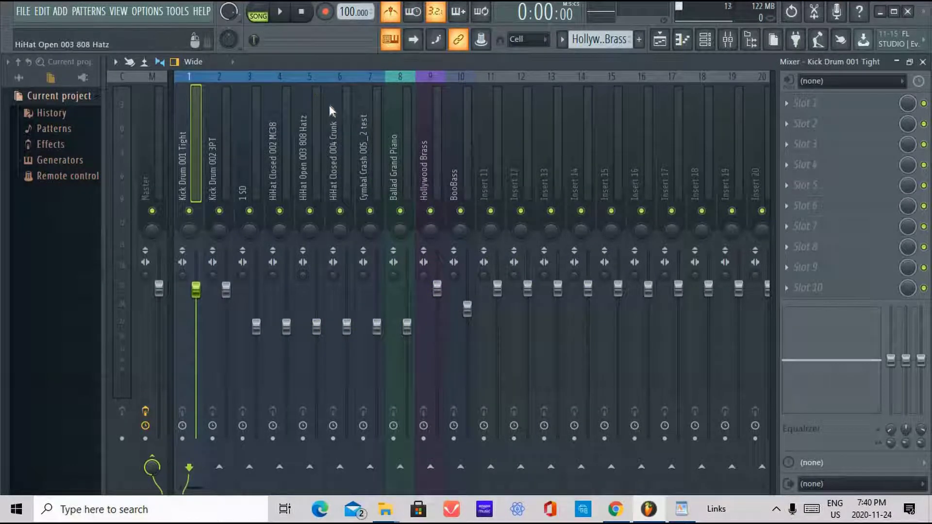
# Select the Basic Sine channel in the Channel rack and route it to the free mixer track 11.
pyautogui.click(711, 42)
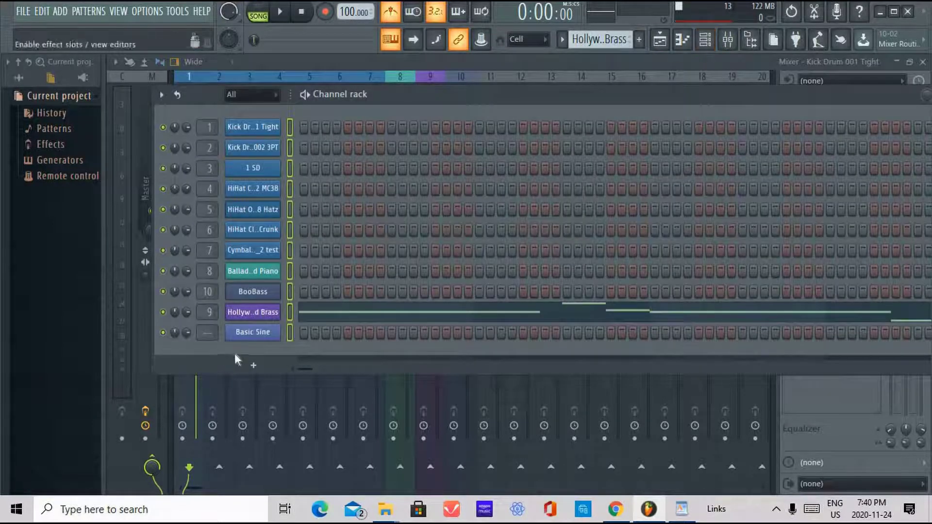
pyautogui.click(272, 333)
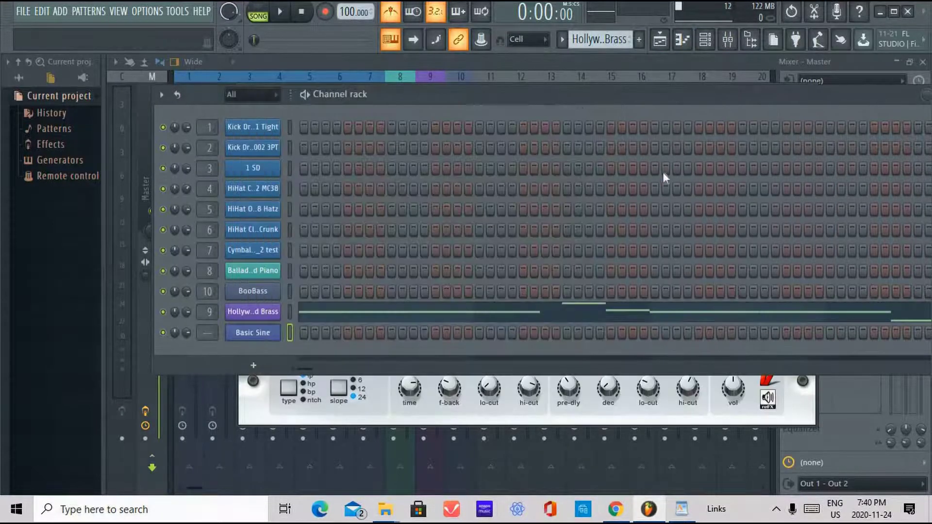
pyautogui.click(273, 334)
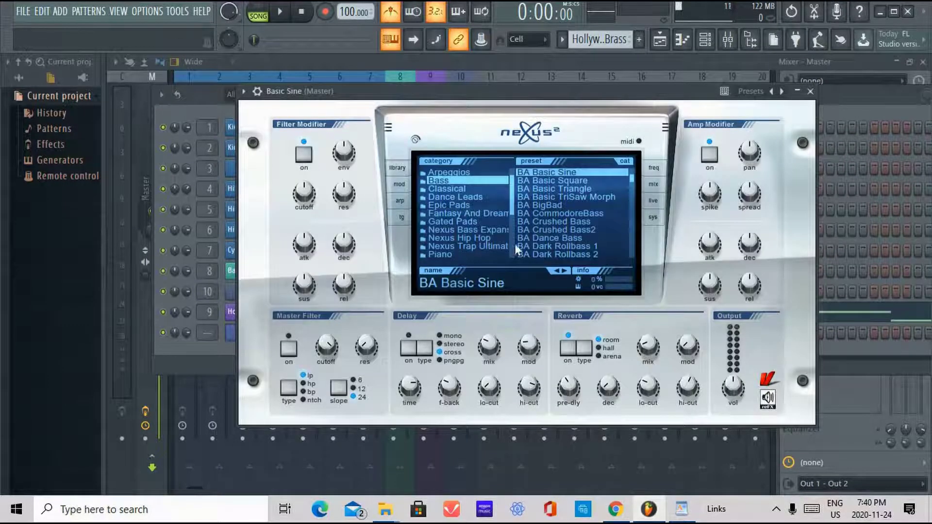
pyautogui.moveTo(599, 96)
pyautogui.mouseDown()
pyautogui.moveTo(556, 96)
pyautogui.moveTo(586, 104)
pyautogui.mouseUp()
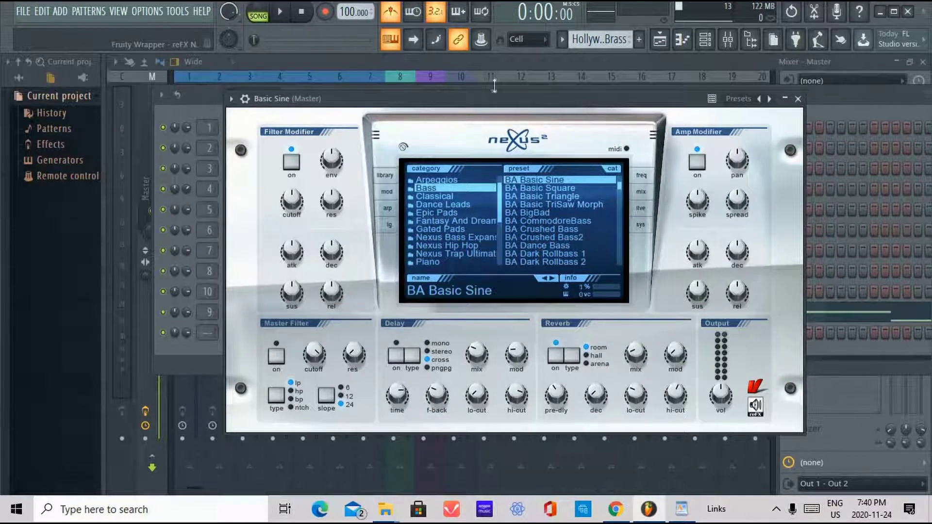
pyautogui.moveTo(491, 101)
pyautogui.mouseDown()
pyautogui.moveTo(433, 94)
pyautogui.moveTo(463, 104)
pyautogui.moveTo(473, 87)
pyautogui.moveTo(487, 106)
pyautogui.mouseUp()
pyautogui.moveTo(508, 68); pyautogui.dragTo(511, 95)
pyautogui.moveTo(511, 92)
pyautogui.mouseDown()
pyautogui.moveTo(494, 84)
pyautogui.moveTo(526, 95)
pyautogui.moveTo(555, 90)
pyautogui.moveTo(521, 92)
pyautogui.mouseUp()
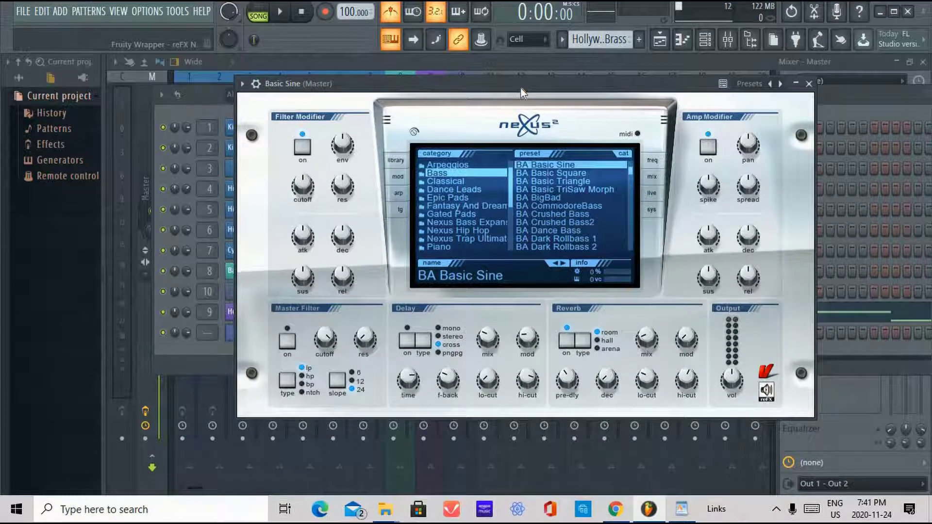
pyautogui.hotkey('ctrl', 'l')
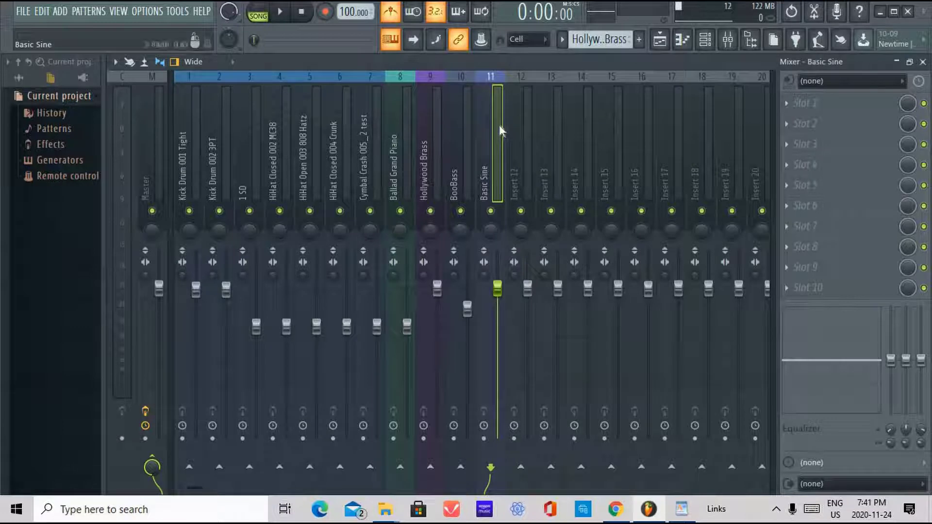
# Compare the playlist with the mixer and play part of the song to check the mixer track levels.
pyautogui.click(661, 41)
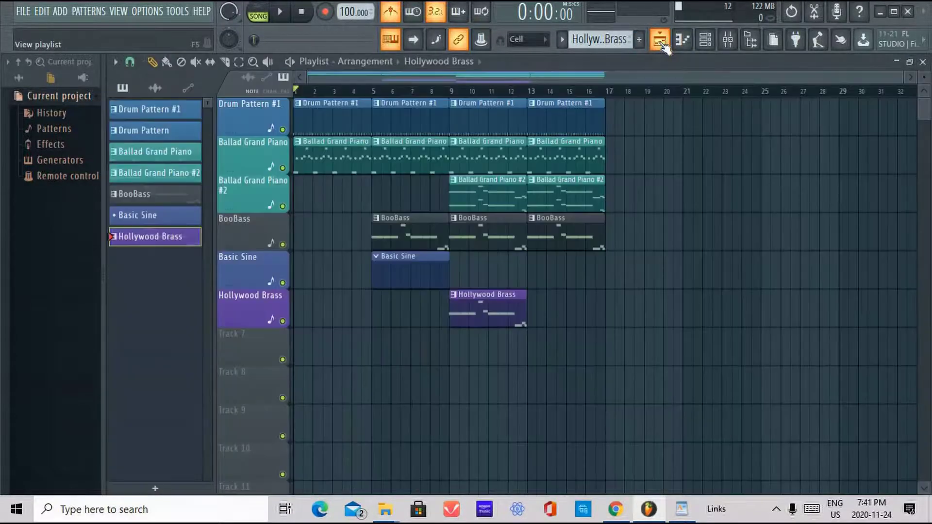
pyautogui.click(661, 42)
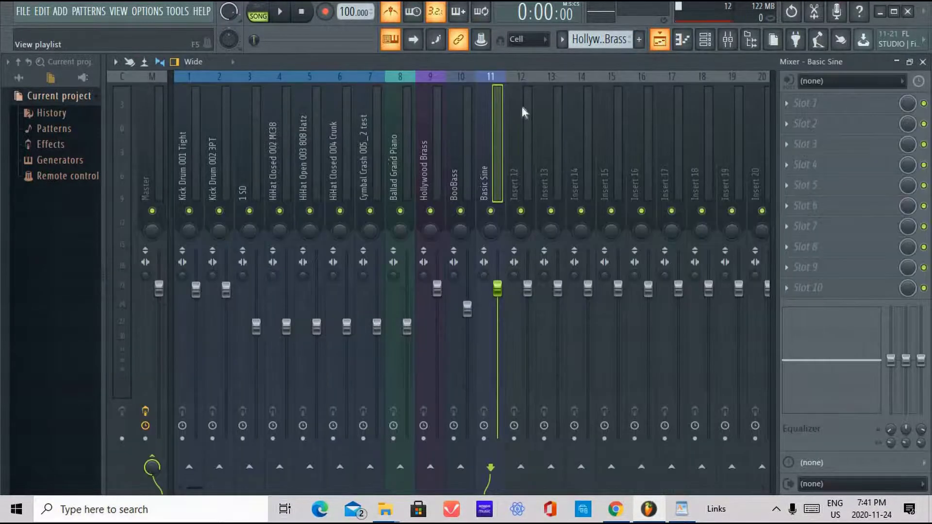
pyautogui.click(284, 20)
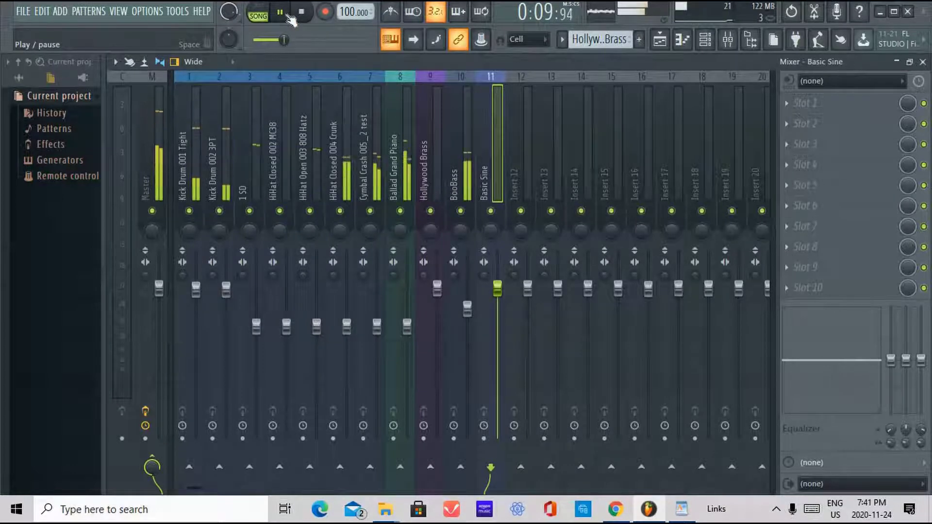
pyautogui.click(286, 14)
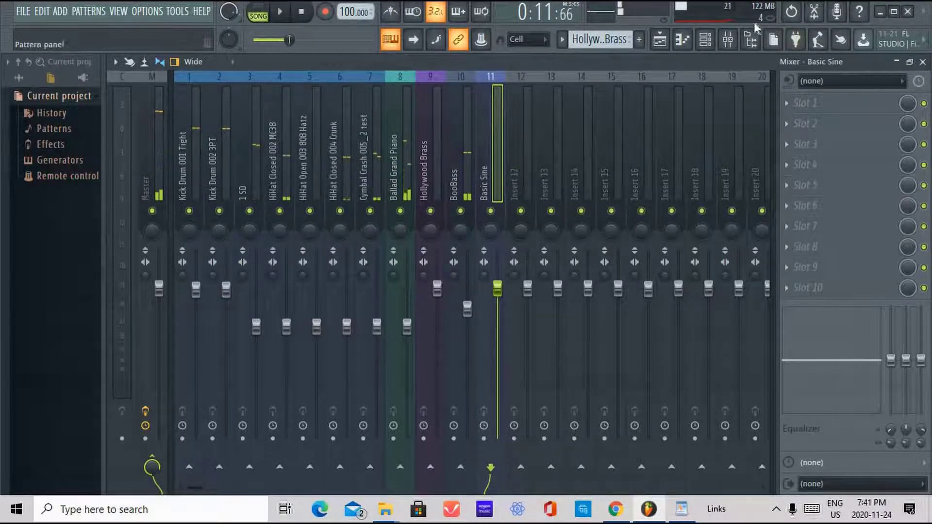
# Return to the mixer and look over how the drum, piano, brass and bass tracks are ordered and coloured.
pyautogui.click(670, 42)
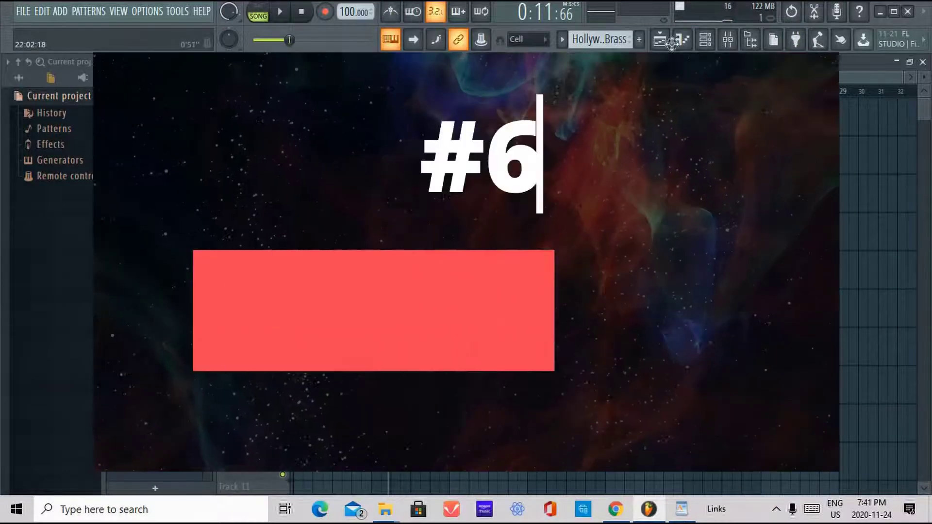
pyautogui.click(727, 41)
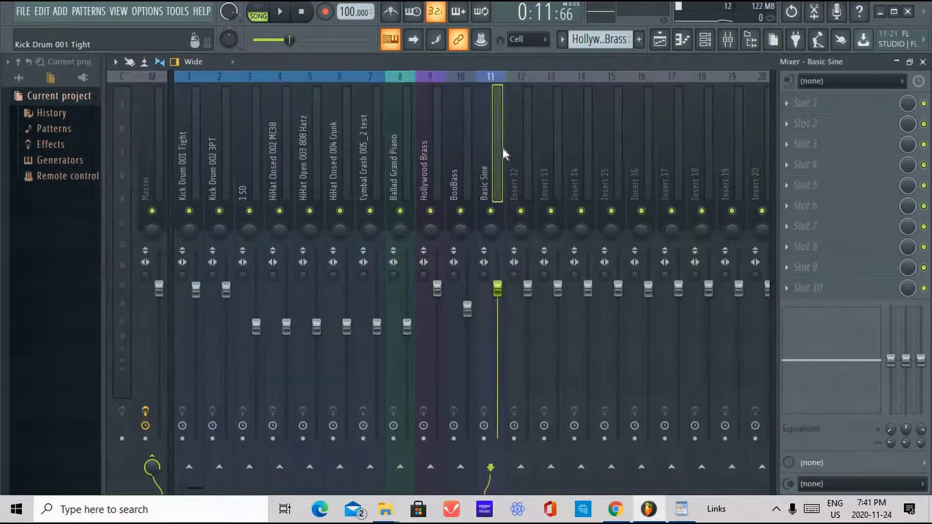
pyautogui.click(468, 160)
pyautogui.click(437, 159)
pyautogui.click(399, 164)
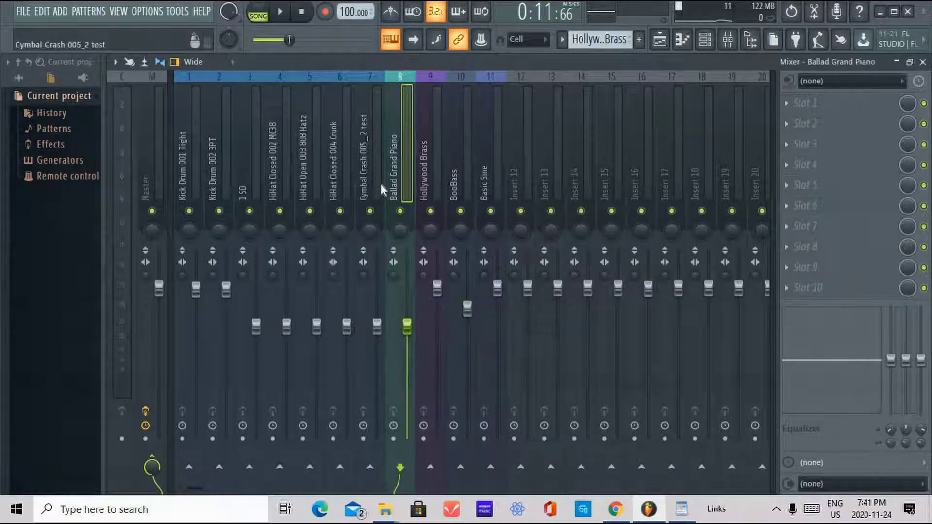
pyautogui.click(380, 177)
pyautogui.click(191, 165)
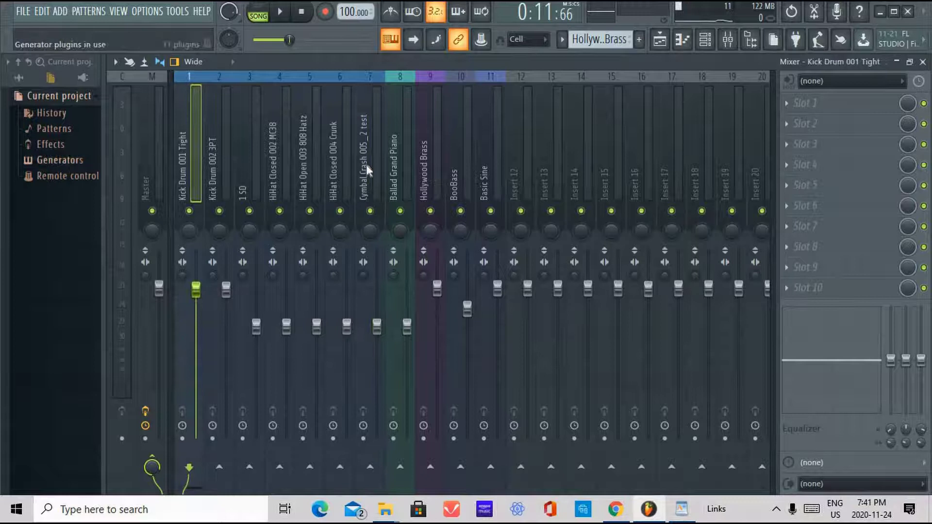
pyautogui.click(521, 172)
pyautogui.click(193, 146)
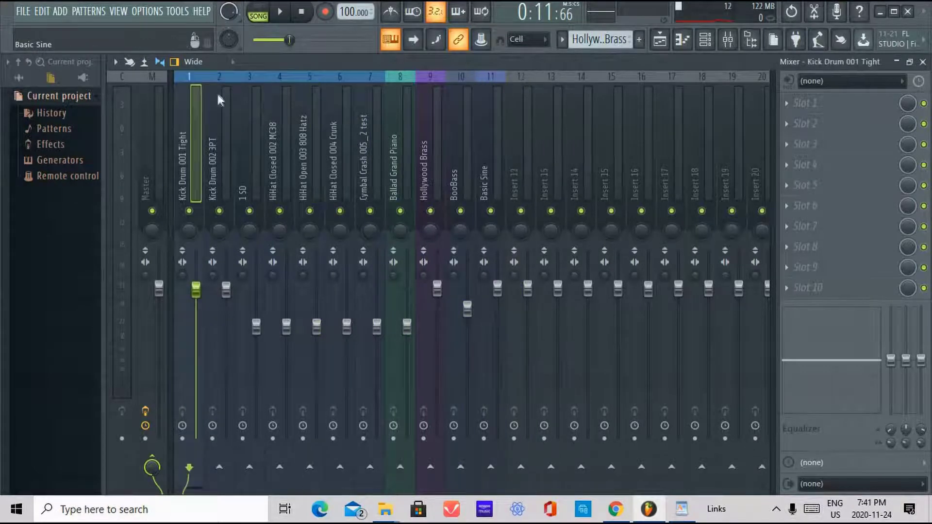
pyautogui.doubleClick(365, 159)
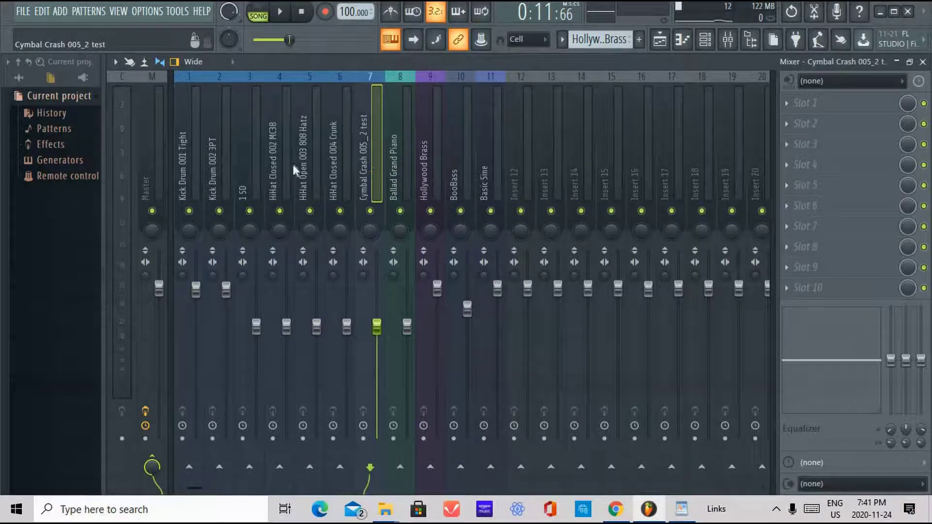
# Add a separator in front of the Ballad Grand Piano mixer track to set it apart from the drum tracks.
pyautogui.click(395, 130)
pyautogui.rightClick(392, 127)
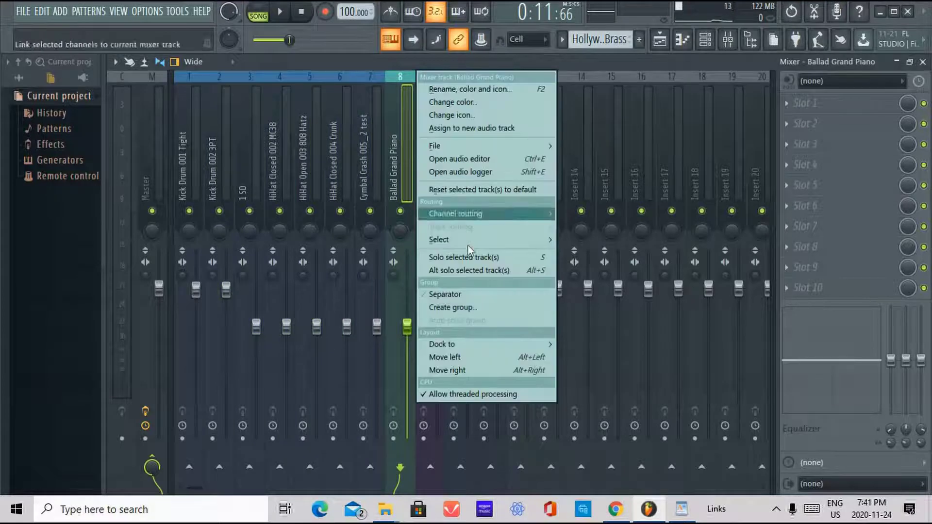
pyautogui.click(395, 136)
pyautogui.rightClick(395, 136)
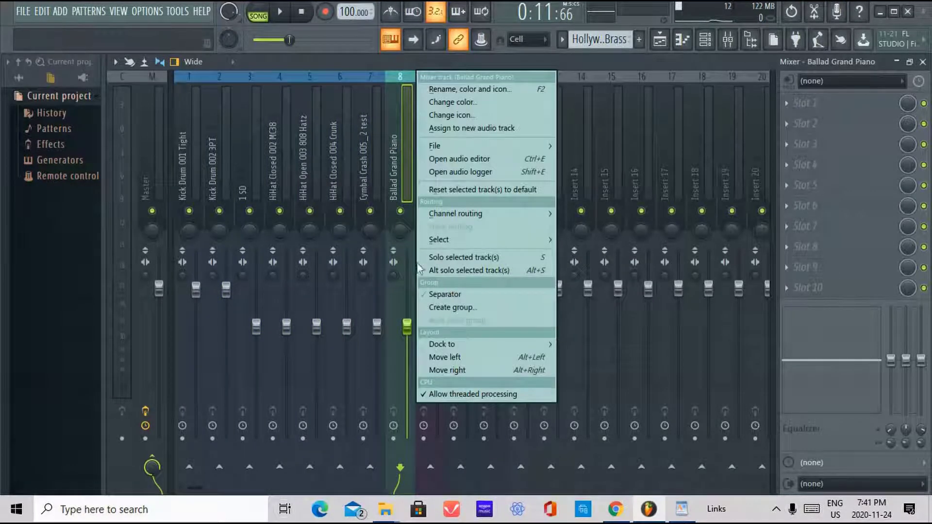
pyautogui.click(447, 295)
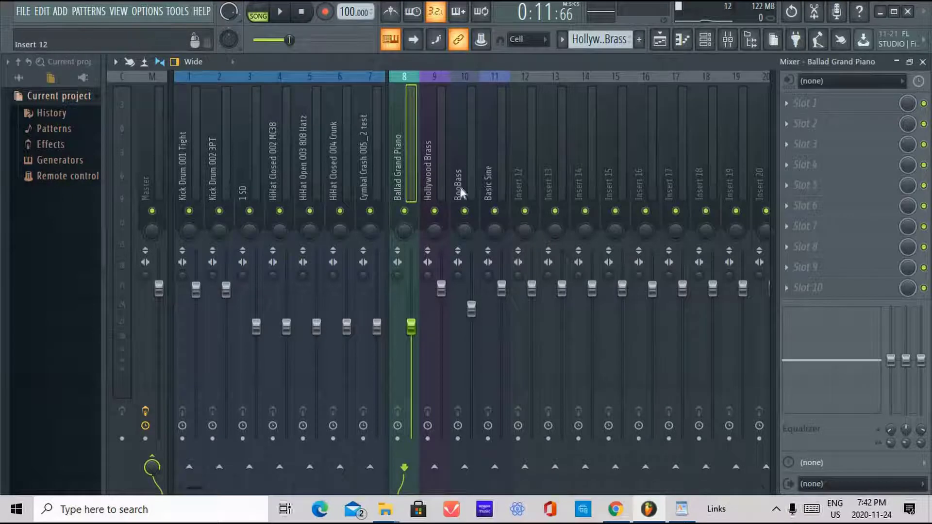
# Add a separator in front of the BooBass mixer track to split the bass tracks from the piano and brass.
pyautogui.keyDown('ctrl'); pyautogui.click(430, 157); pyautogui.keyUp('ctrl')
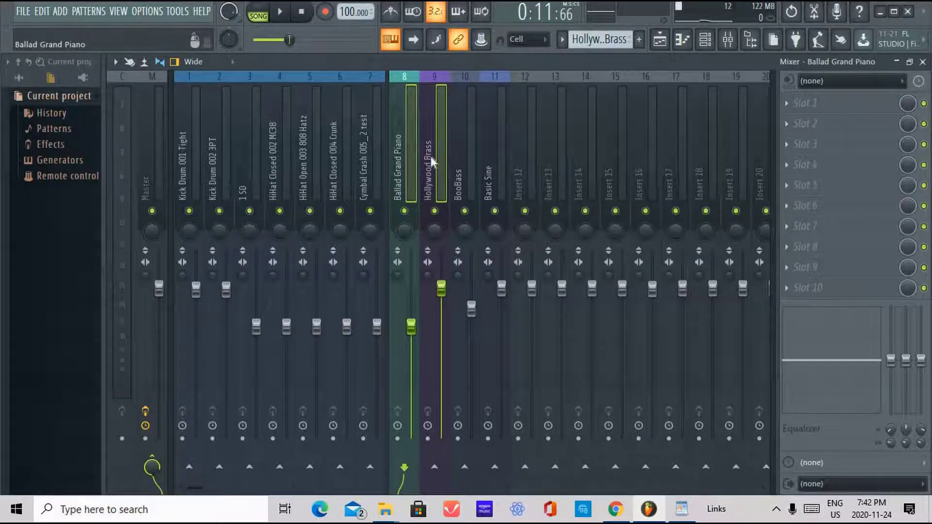
pyautogui.click(455, 156)
pyautogui.keyDown('ctrl'); pyautogui.click(489, 167); pyautogui.keyUp('ctrl')
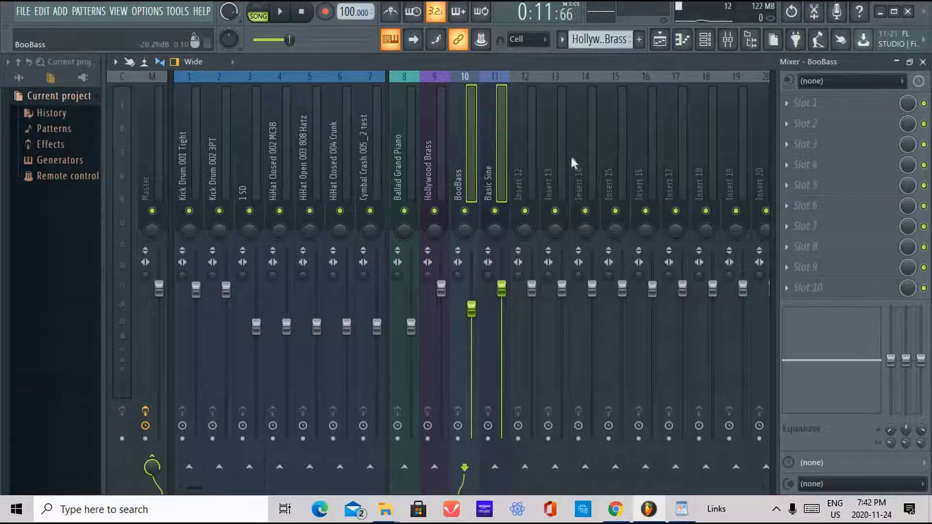
pyautogui.click(558, 156)
pyautogui.click(474, 162)
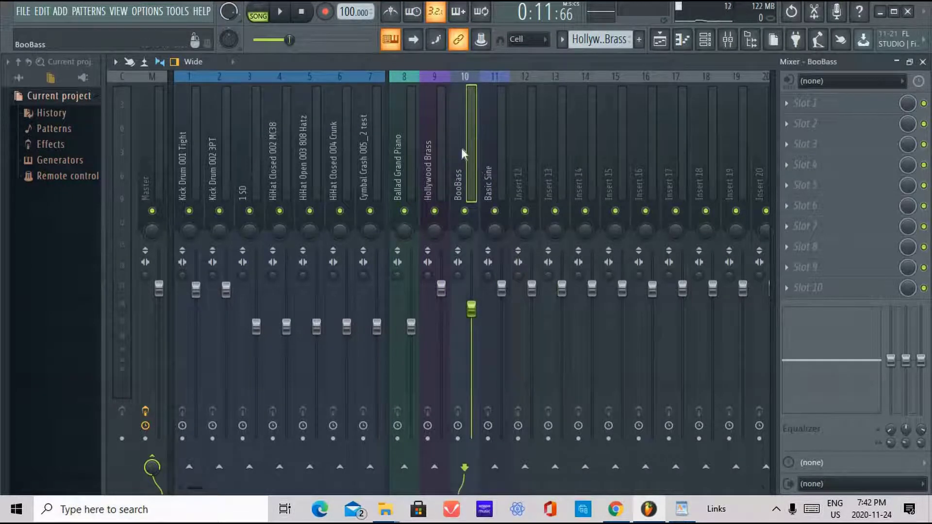
pyautogui.rightClick(461, 148)
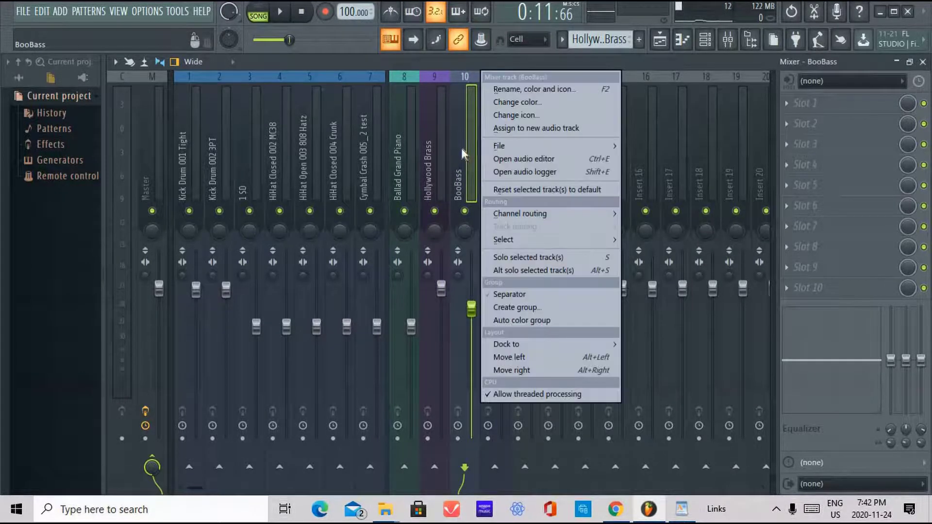
pyautogui.click(521, 295)
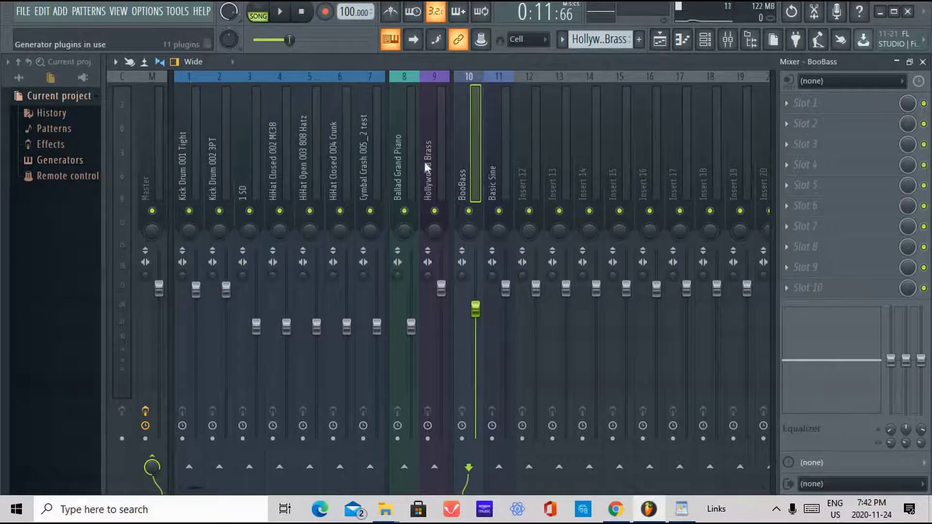
# Remove the separator in front of the BooBass mixer track and add it again.
pyautogui.rightClick(470, 156)
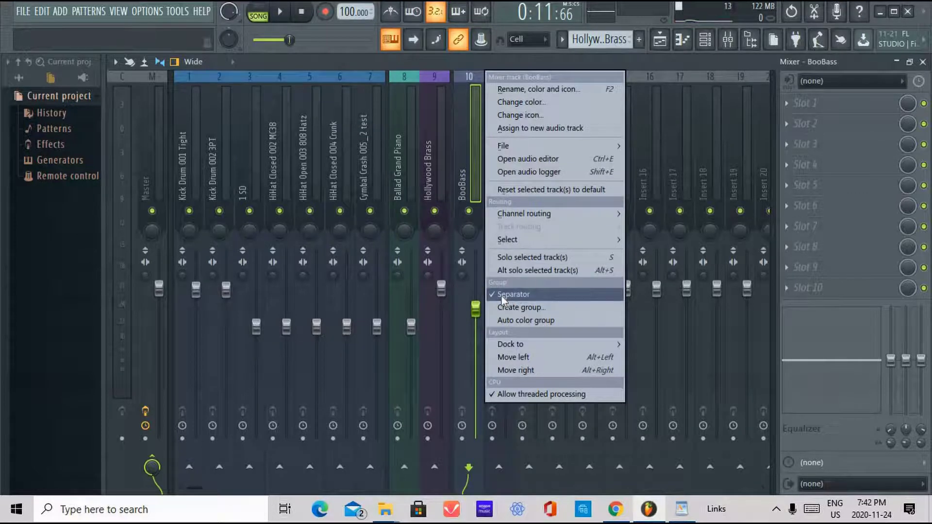
pyautogui.click(513, 296)
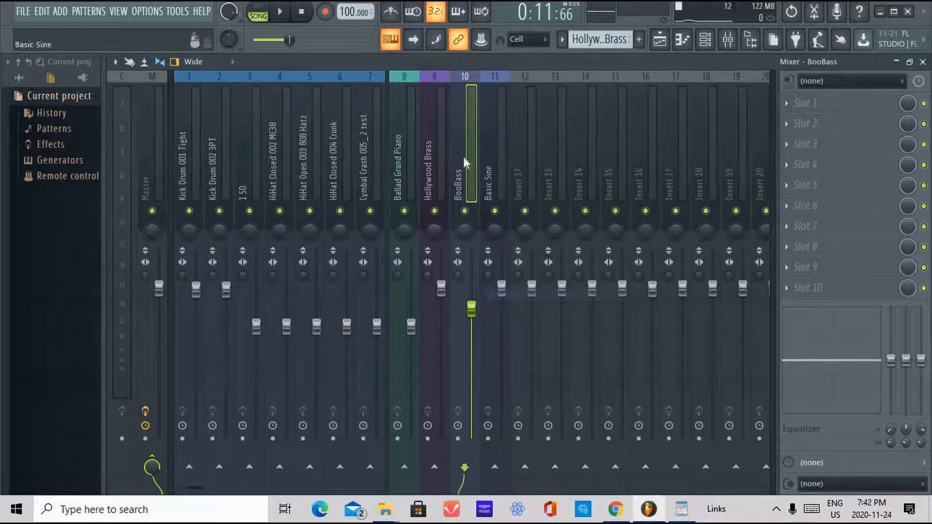
pyautogui.rightClick(462, 154)
pyautogui.click(511, 297)
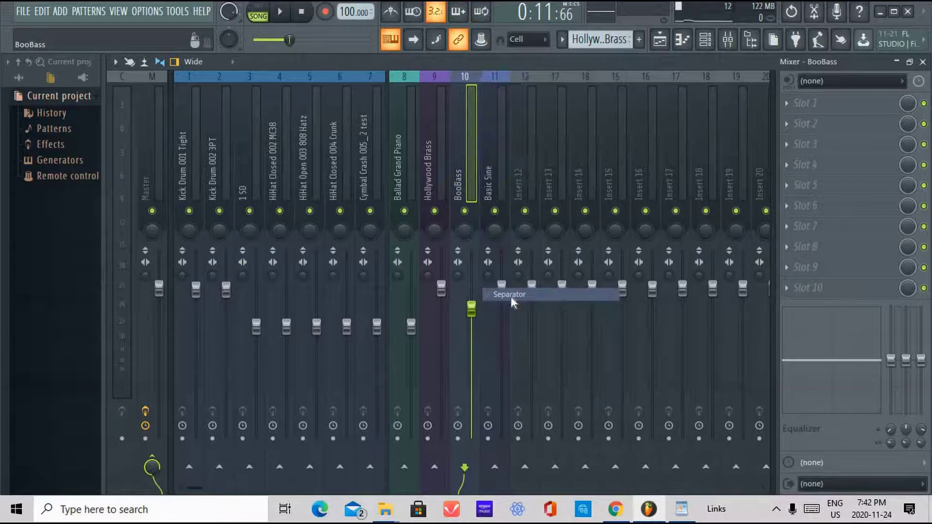
# Select the BooBass and Basic Sine mixer tracks together as the bass group.
pyautogui.click(527, 157)
pyautogui.click(465, 167)
pyautogui.keyDown('ctrl'); pyautogui.click(496, 174); pyautogui.keyUp('ctrl')
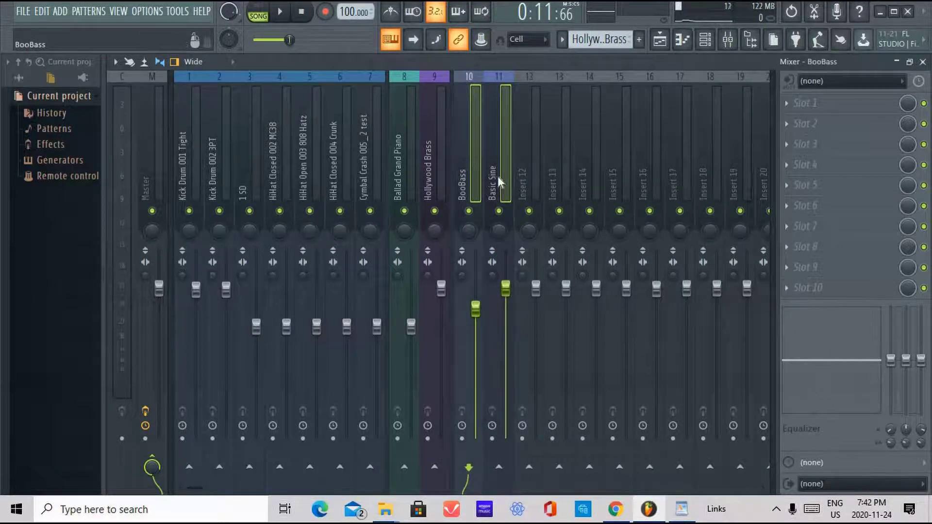
# Create a mixer group named Bass from the selected BooBass and Basic Sine tracks.
pyautogui.rightClick(497, 177)
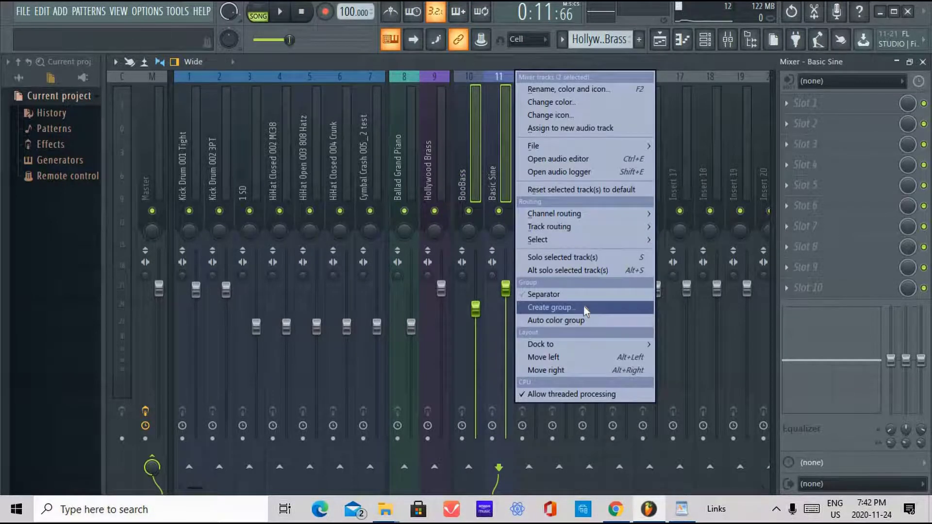
pyautogui.click(586, 308)
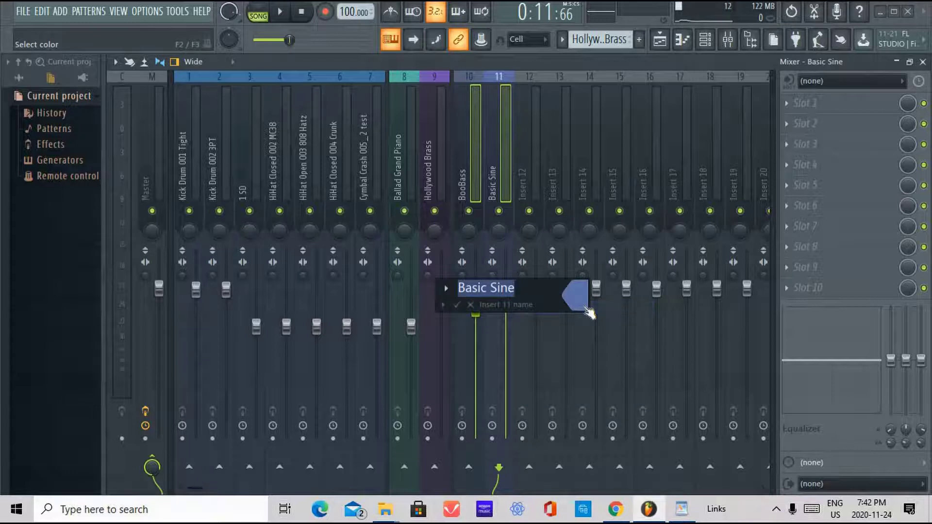
pyautogui.write('Bass')
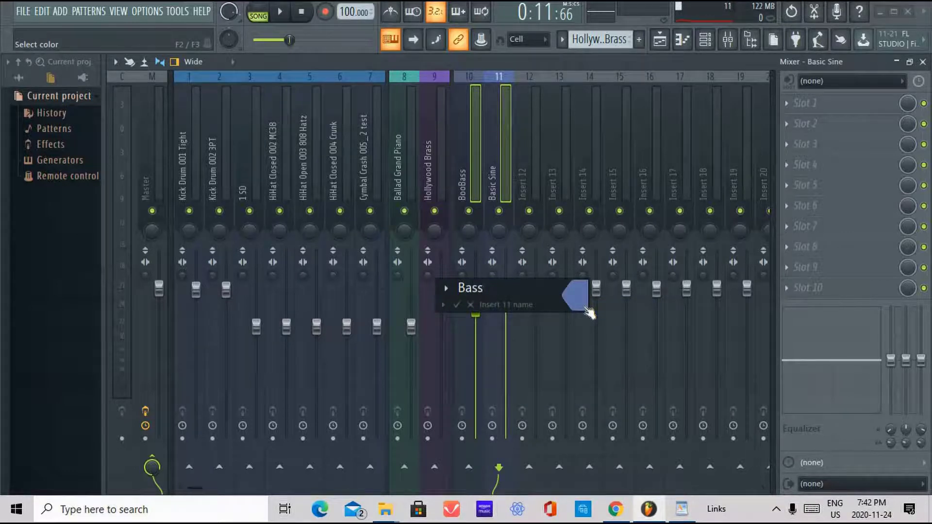
pyautogui.press('Return')
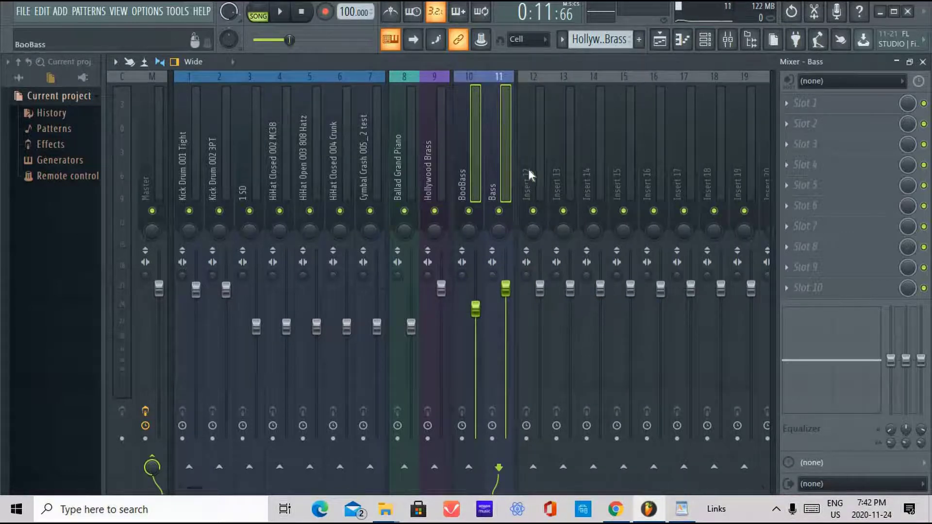
# Select the BooBass and Bass mixer tracks together and apply automatic group colouring to them.
pyautogui.click(392, 176)
pyautogui.click(431, 170)
pyautogui.click(466, 157)
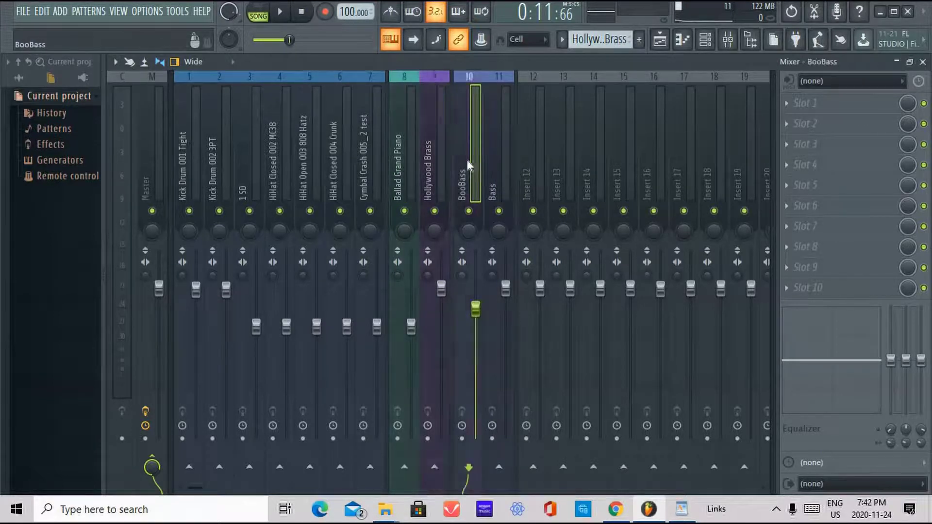
pyautogui.keyDown('ctrl'); pyautogui.click(502, 173); pyautogui.keyUp('ctrl')
pyautogui.rightClick(497, 149)
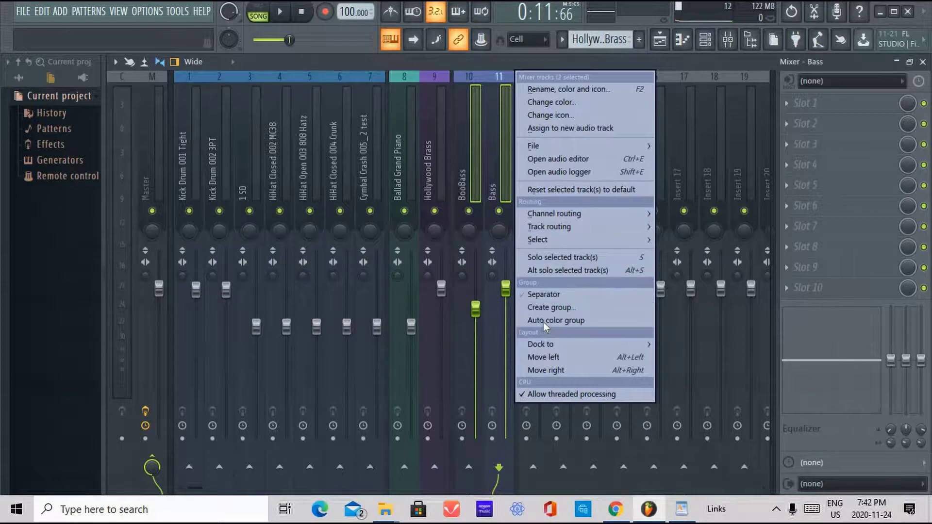
pyautogui.click(578, 319)
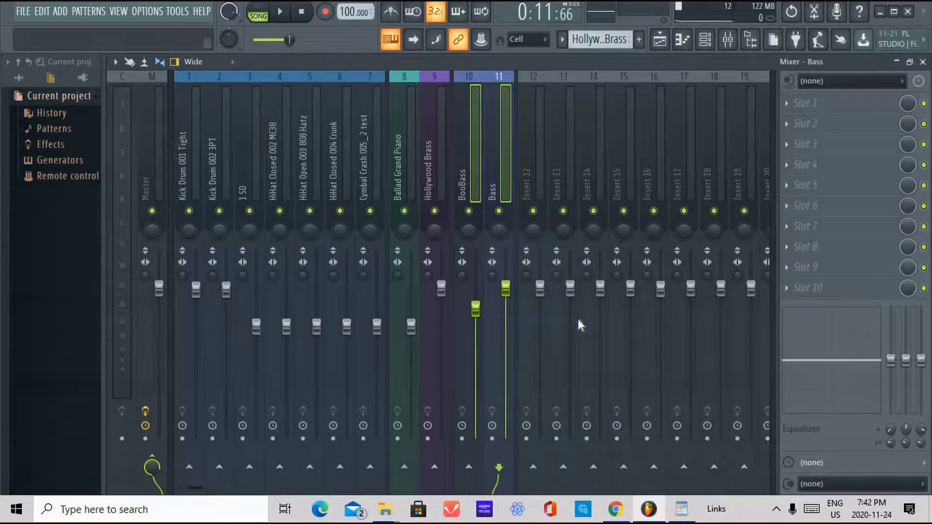
# Review the separated piano, brass and bass mixer groups and the first unused insert by selecting their tracks one after another.
pyautogui.click(527, 178)
pyautogui.click(503, 176)
pyautogui.click(467, 179)
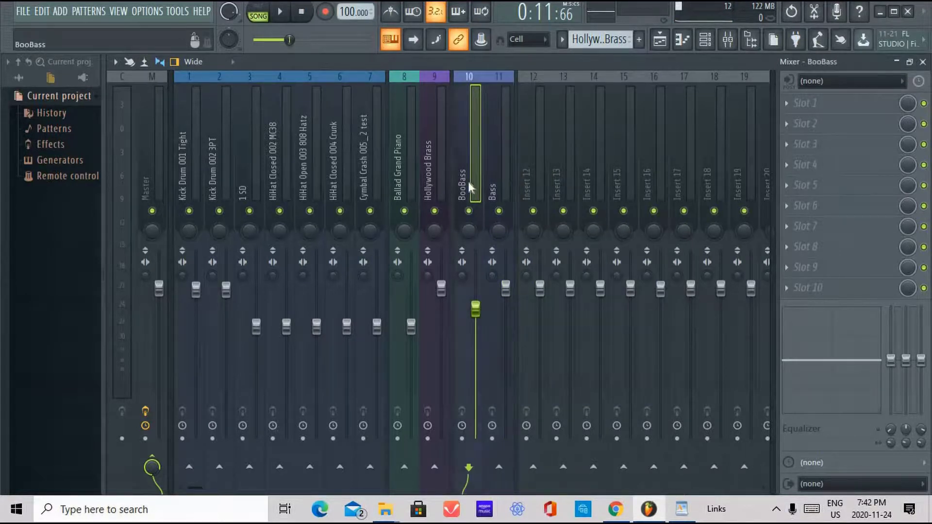
pyautogui.click(404, 176)
pyautogui.click(473, 147)
pyautogui.click(526, 127)
pyautogui.click(500, 130)
pyautogui.click(467, 132)
pyautogui.click(391, 147)
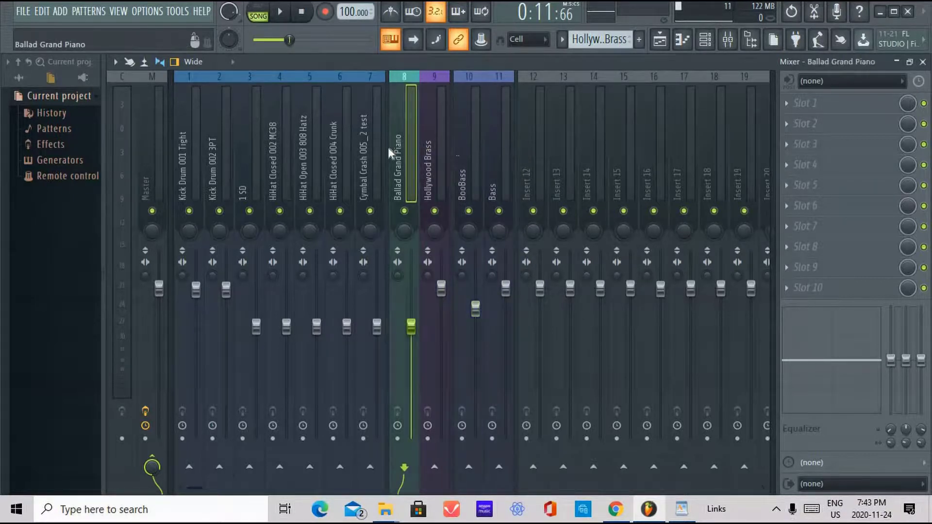
pyautogui.click(435, 146)
pyautogui.click(521, 166)
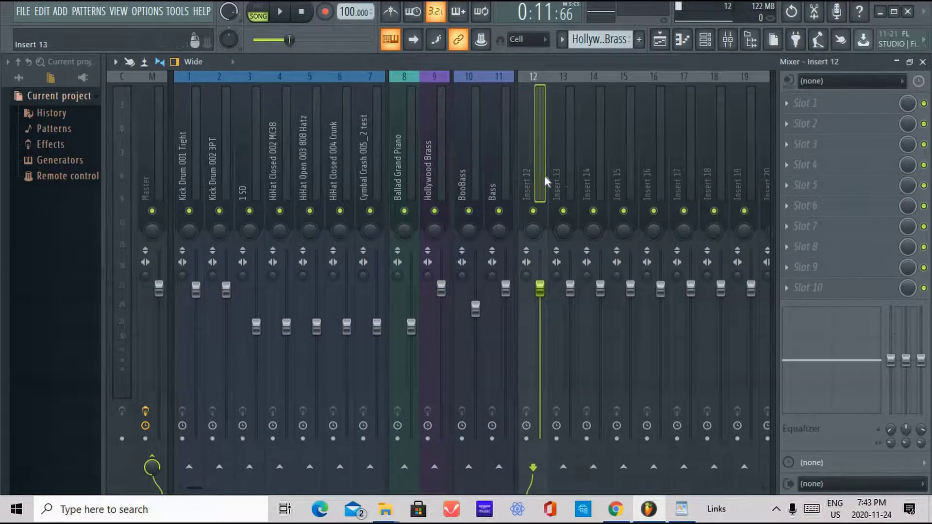
pyautogui.click(469, 160)
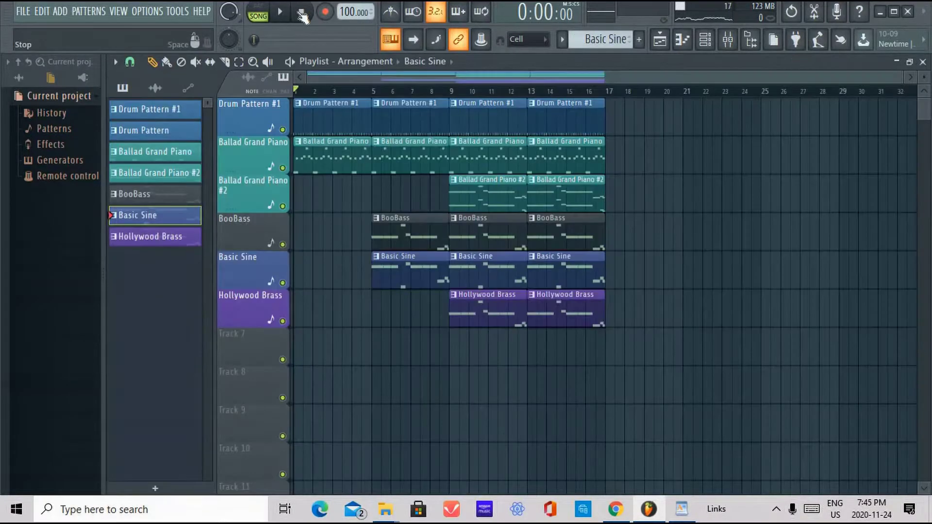